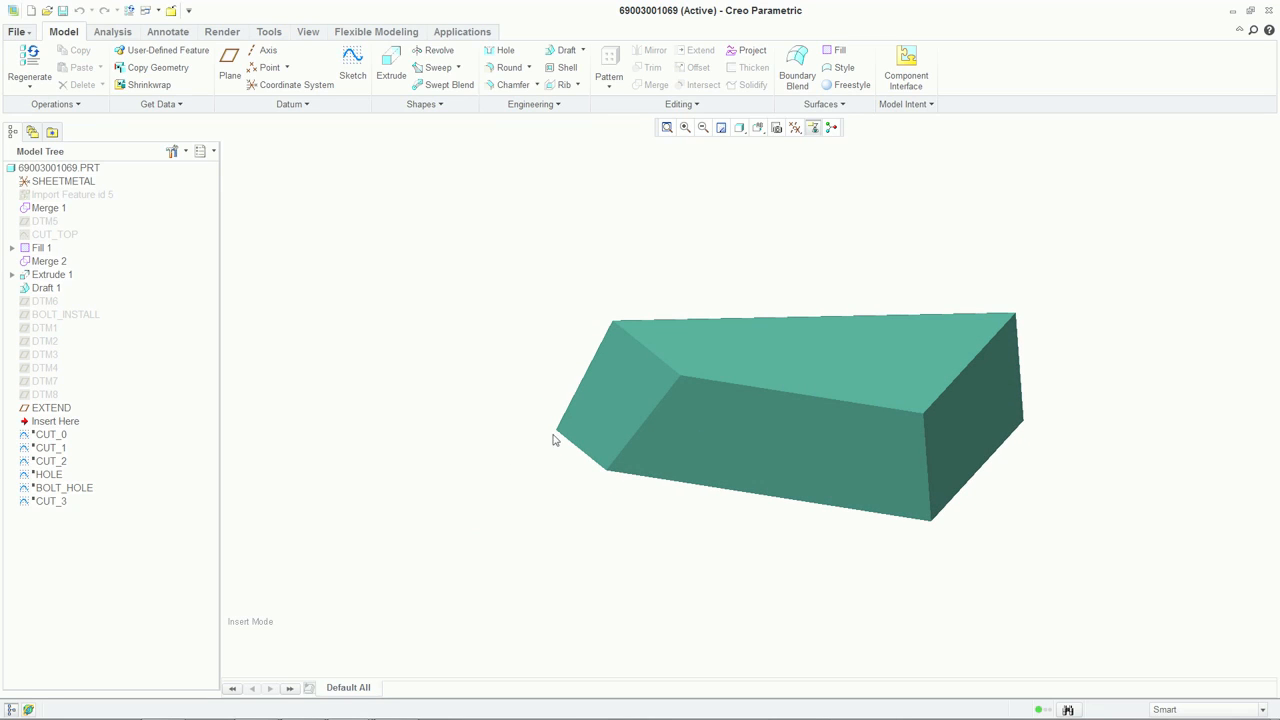
Convert the solid to sheet metal using Shell, removing both end faces, the front face and the bottom face.
click(69, 104)
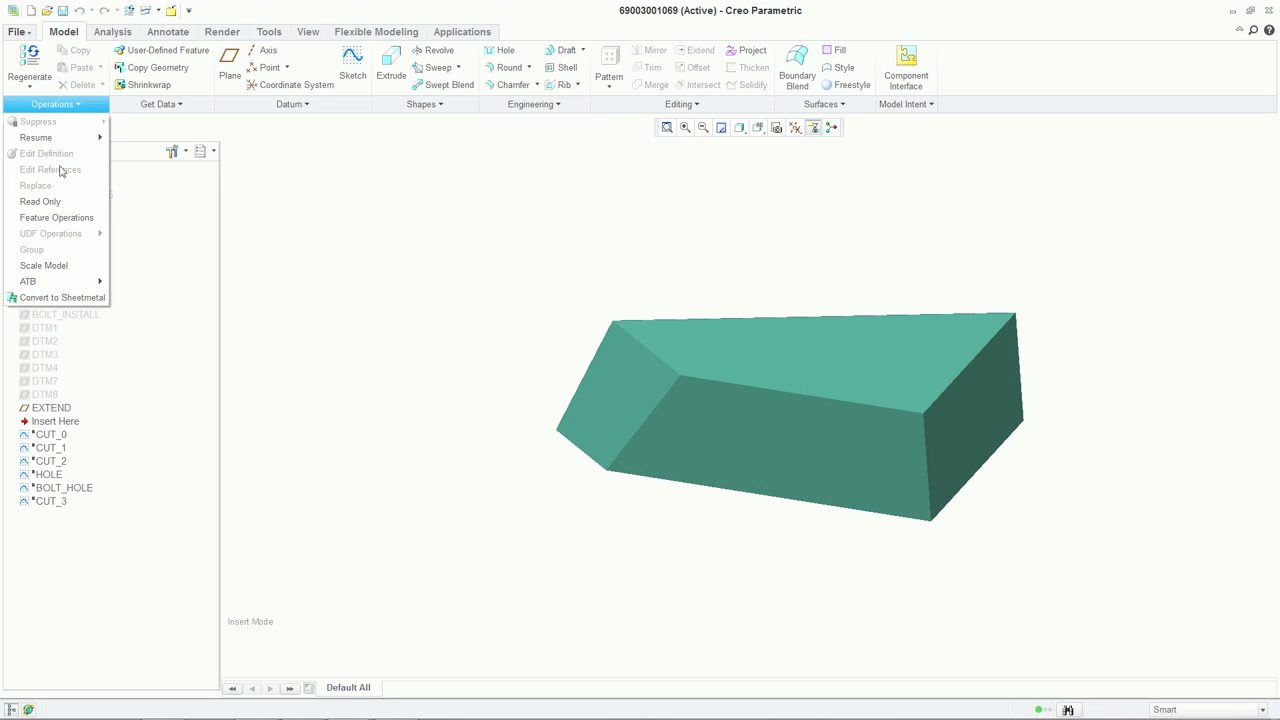
click(48, 298)
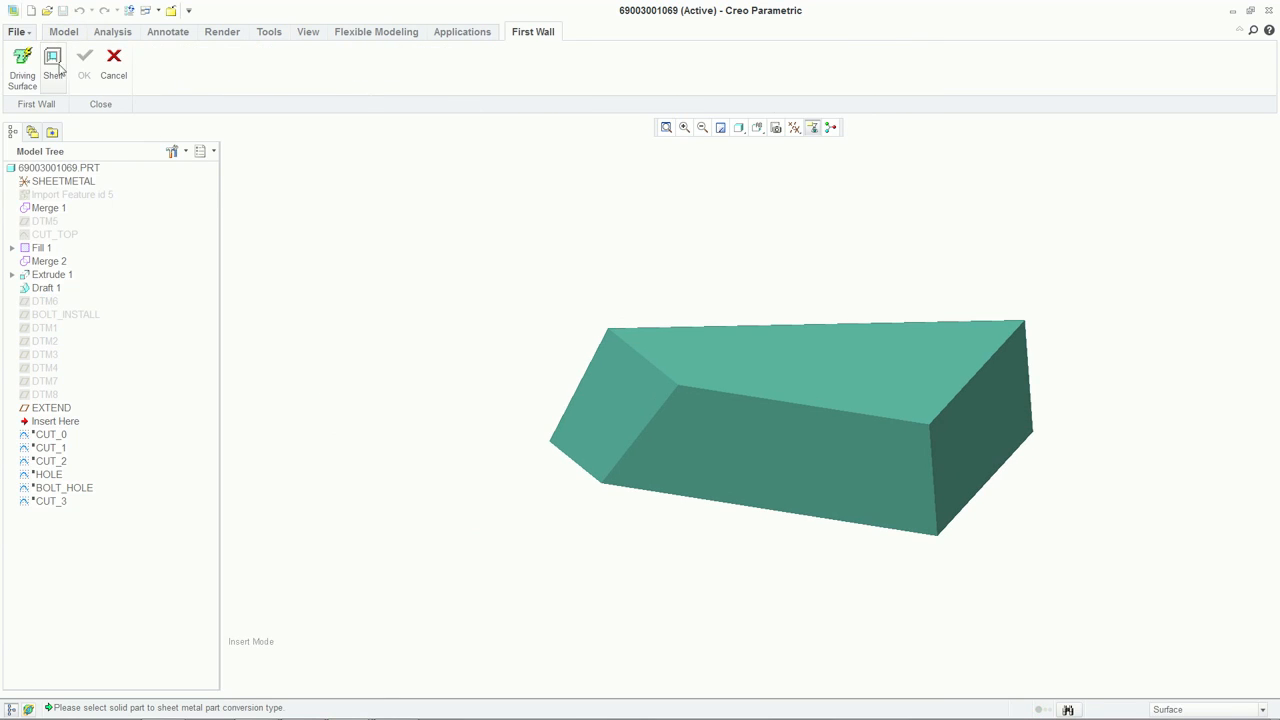
click(52, 60)
click(606, 414)
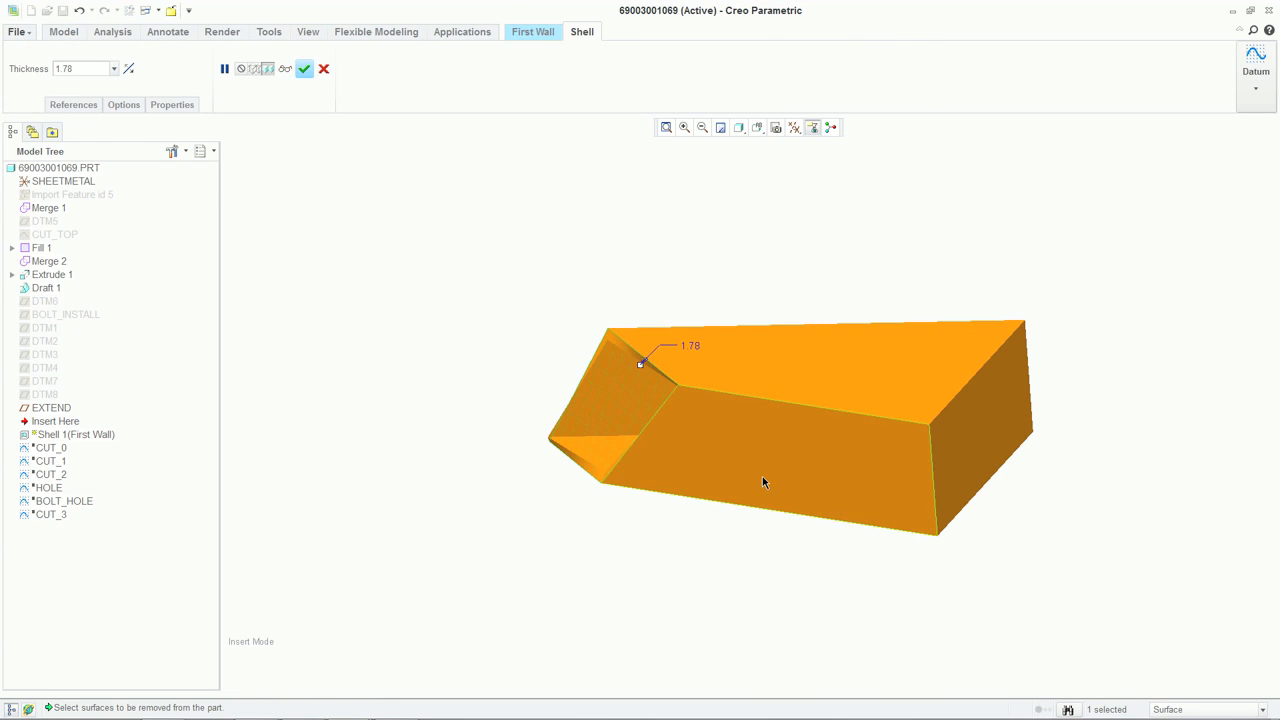
ctrl+click(762, 476)
ctrl+click(967, 458)
middle_drag(803, 431, 704, 356)
ctrl+click(851, 355)
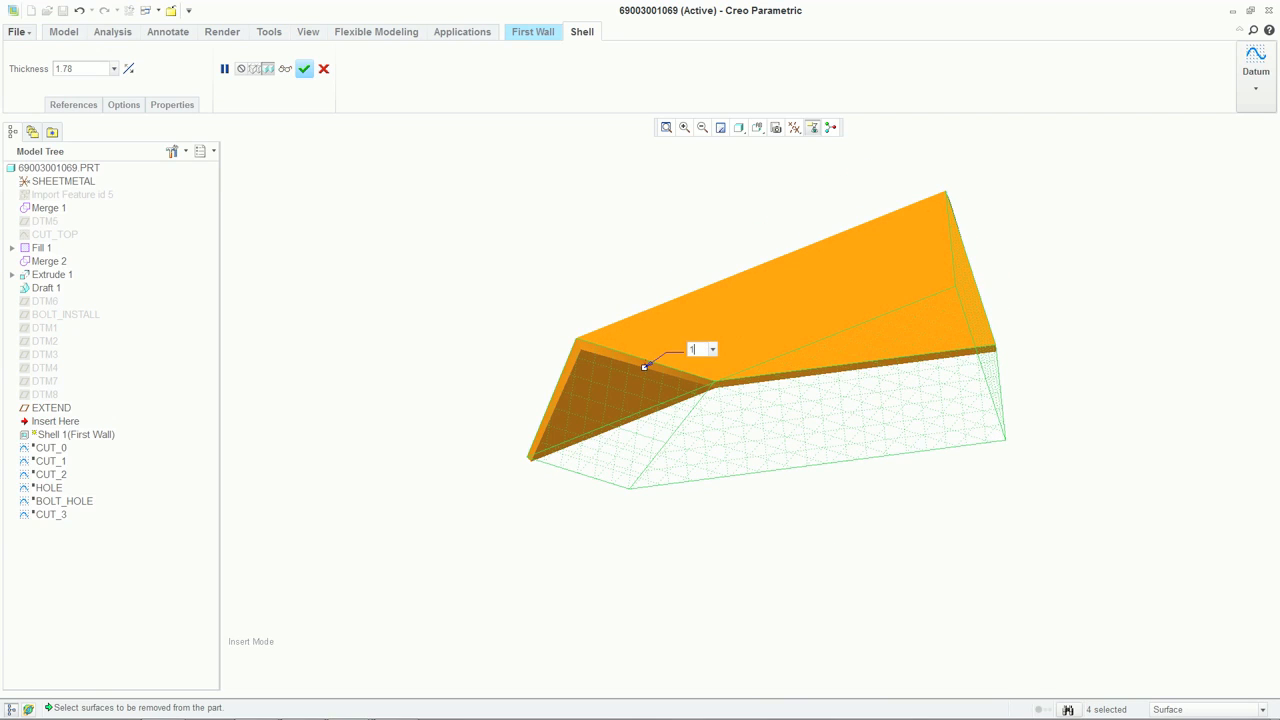
Set the shell thickness to 1.50 and complete the first wall.
text(.5)
key(Return)
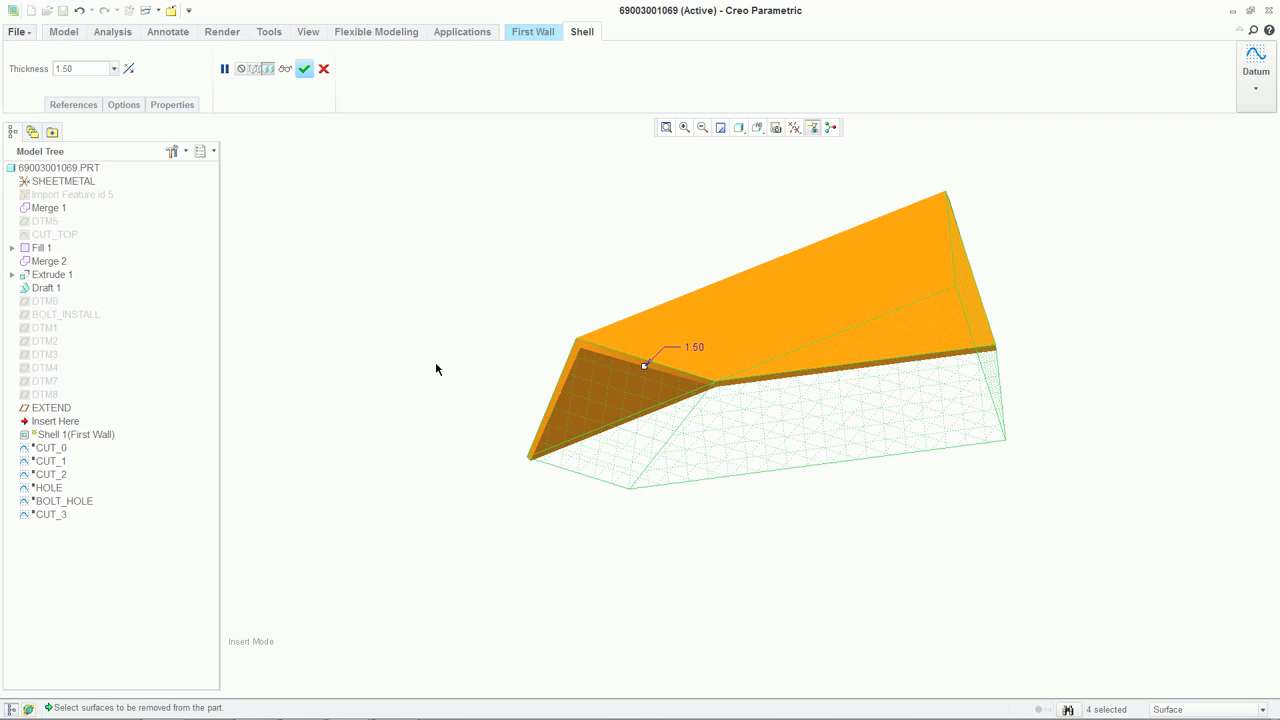
click(304, 69)
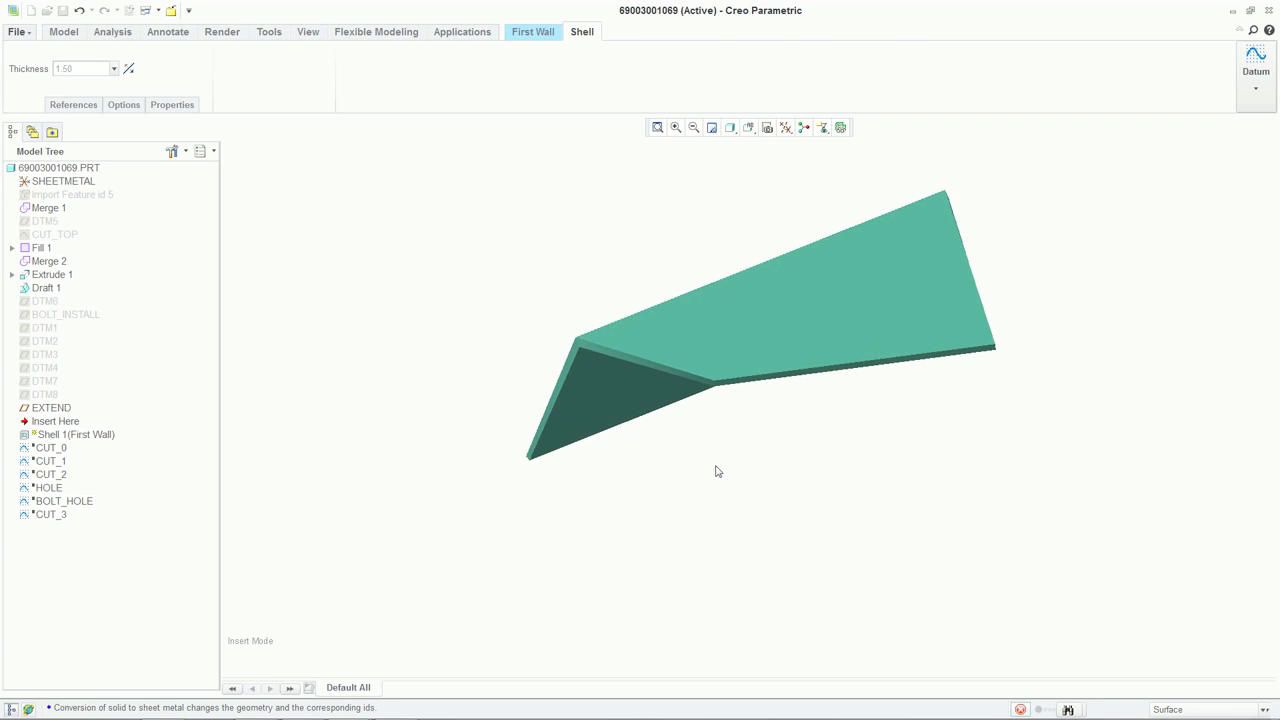
Add a Conversion feature with an edge bend along the long sharp edge between the two walls, keeping the inside radius at Thickness.
middle_drag(714, 471, 858, 466)
click(596, 73)
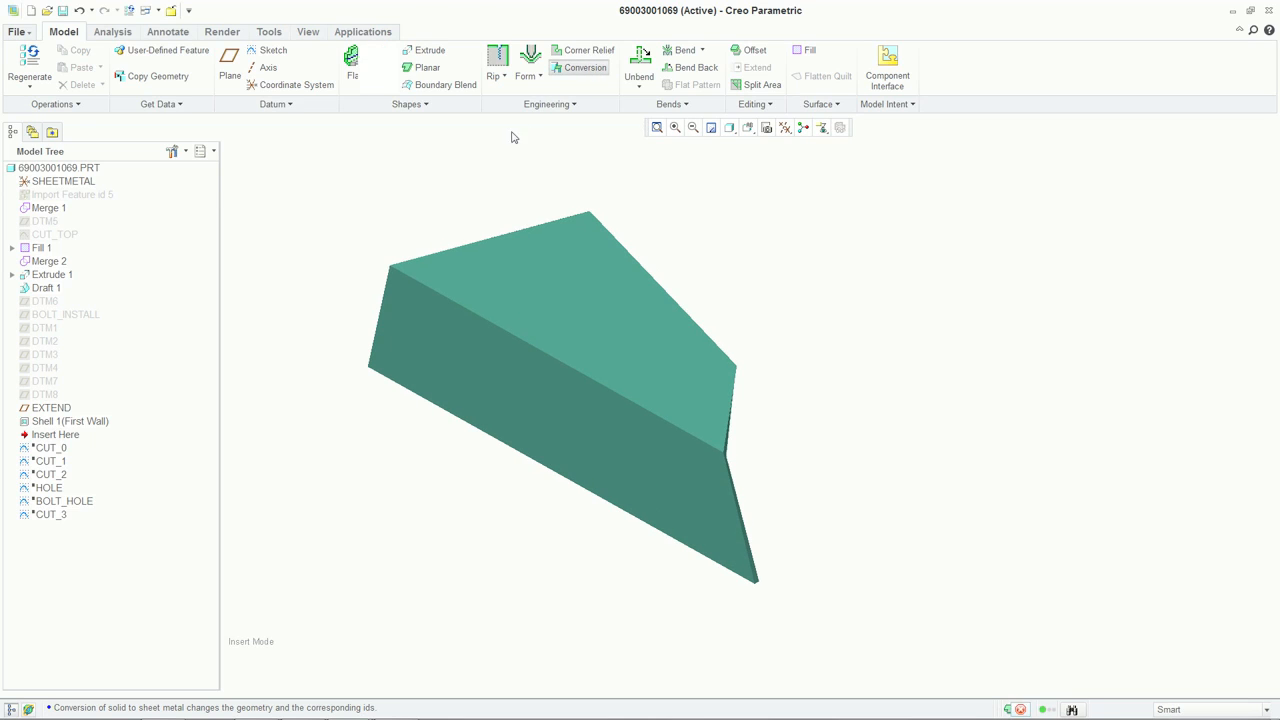
click(88, 69)
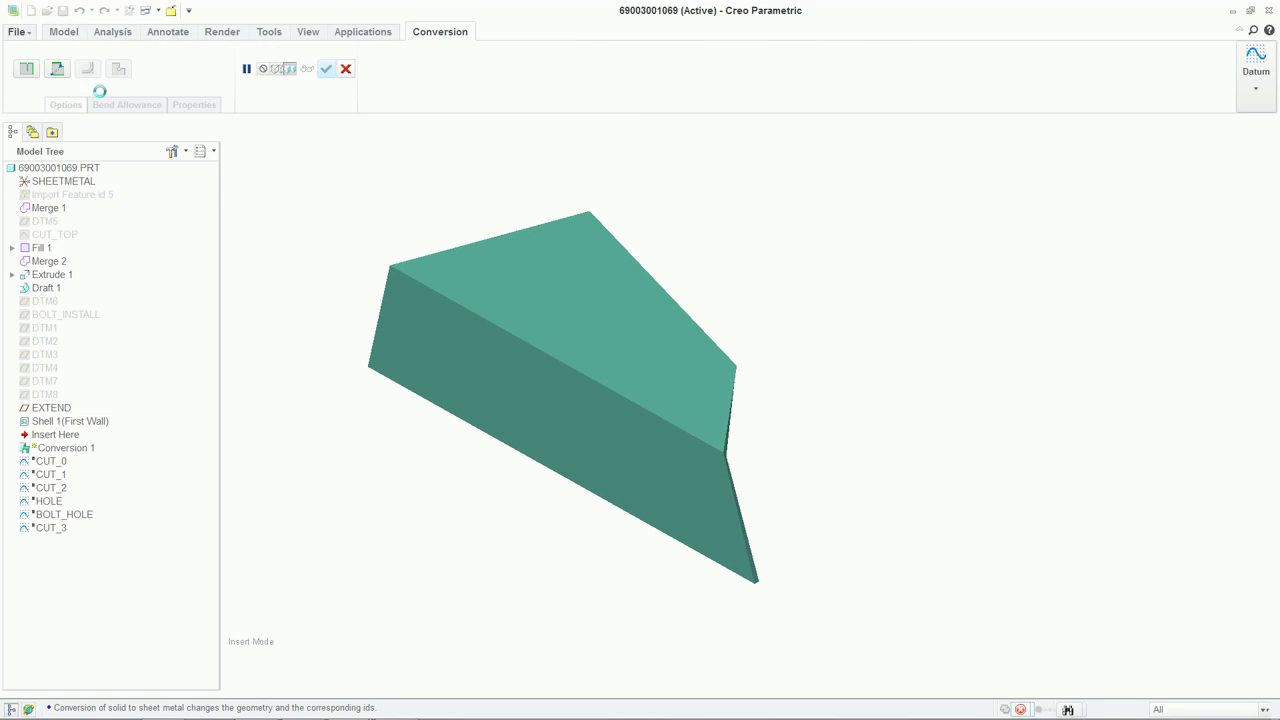
click(543, 357)
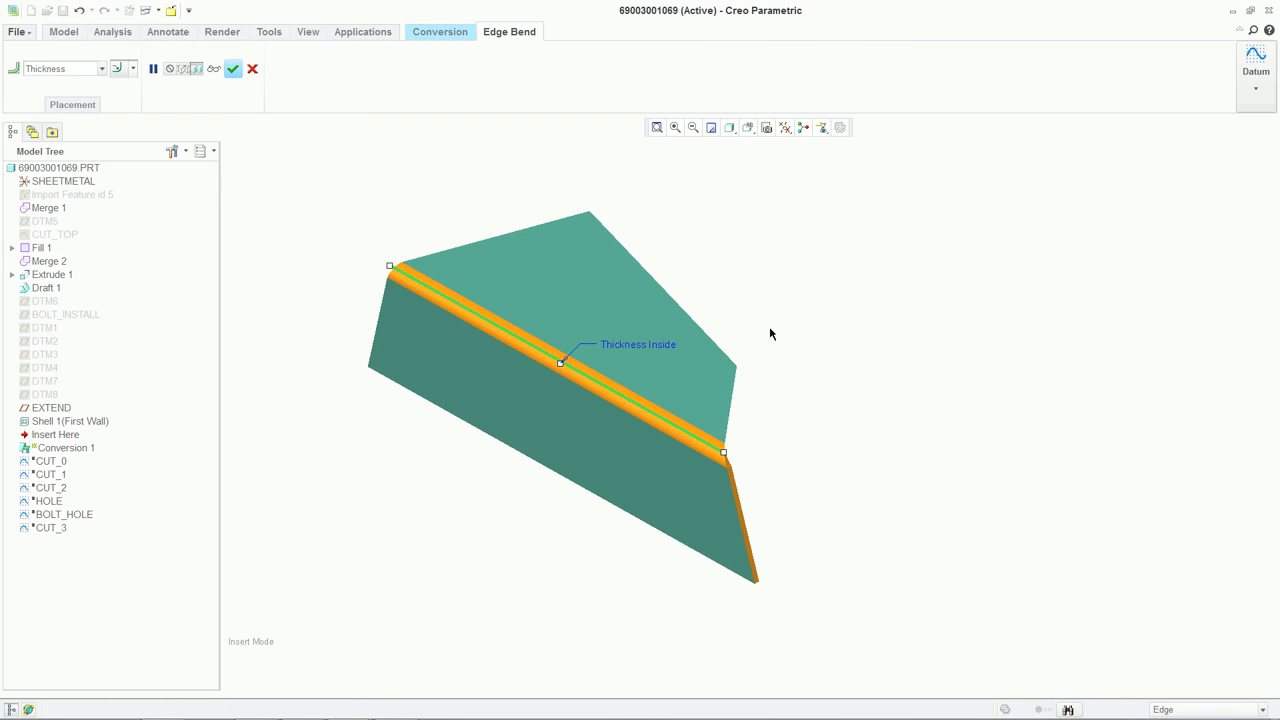
middle_click(809, 324)
middle_click(810, 330)
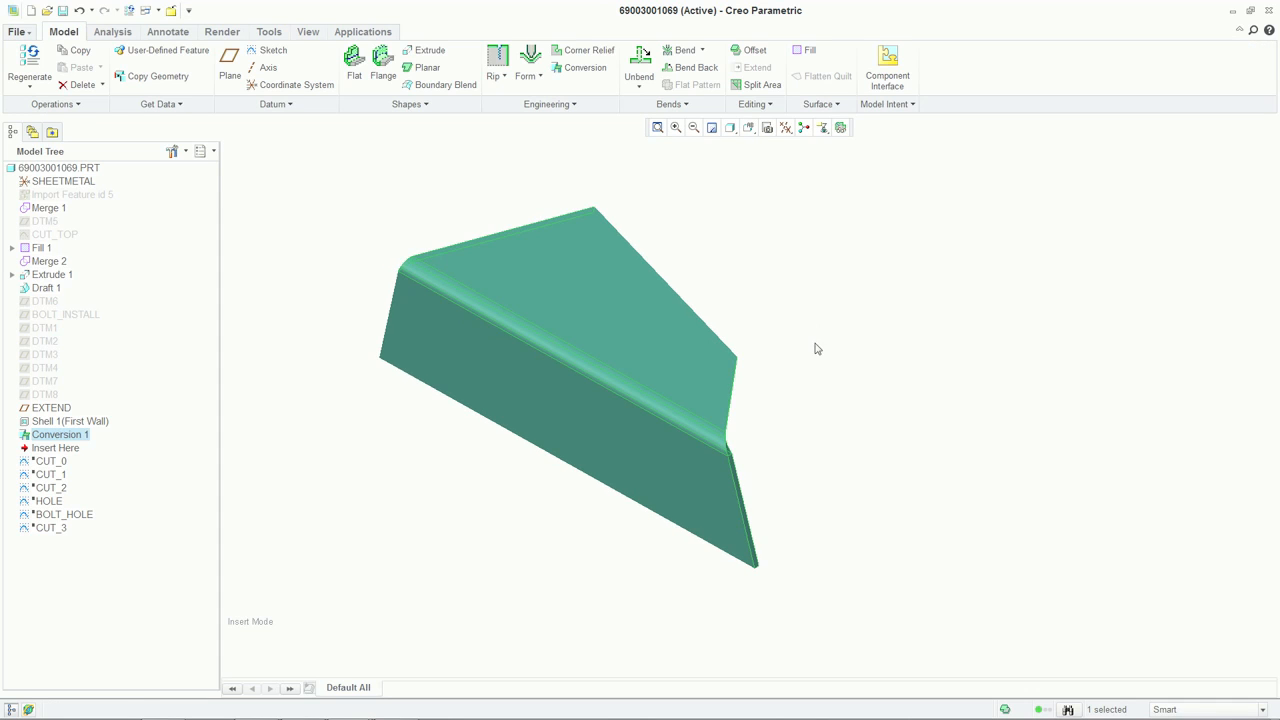
Move the insertion point below the CUT_3 sketch and hide the model tree.
drag(66, 457, 55, 534)
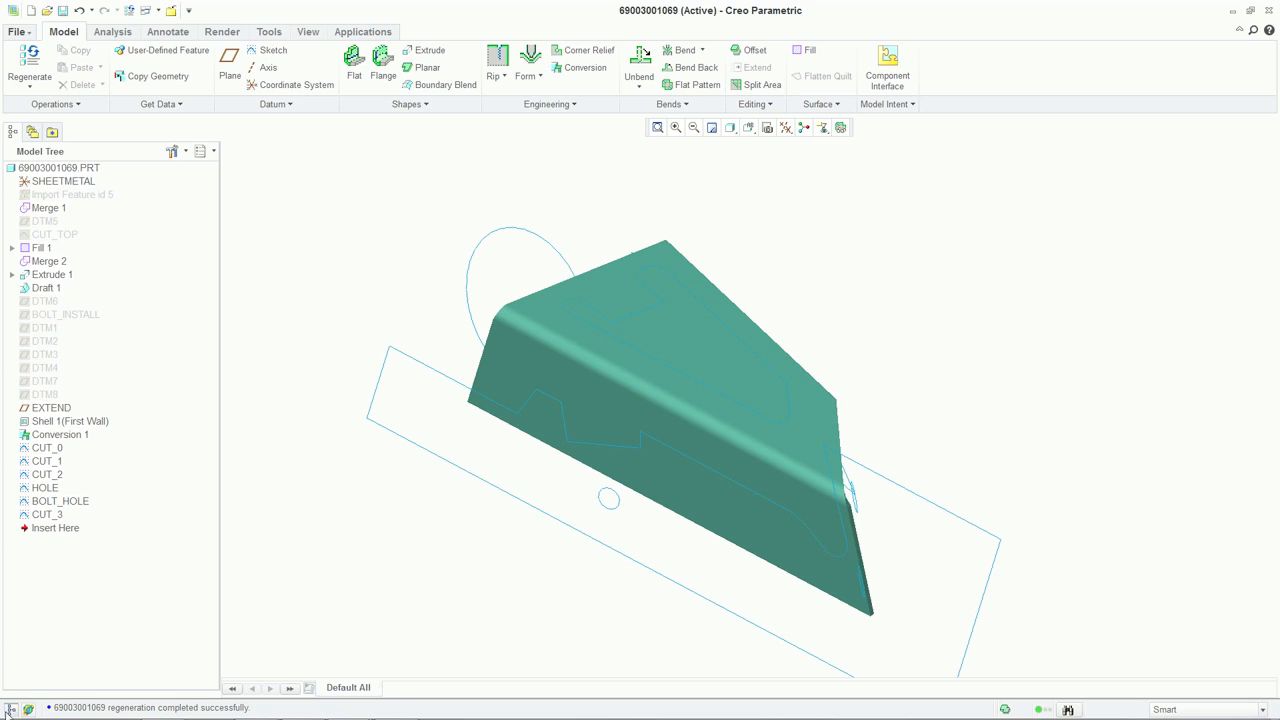
click(9, 708)
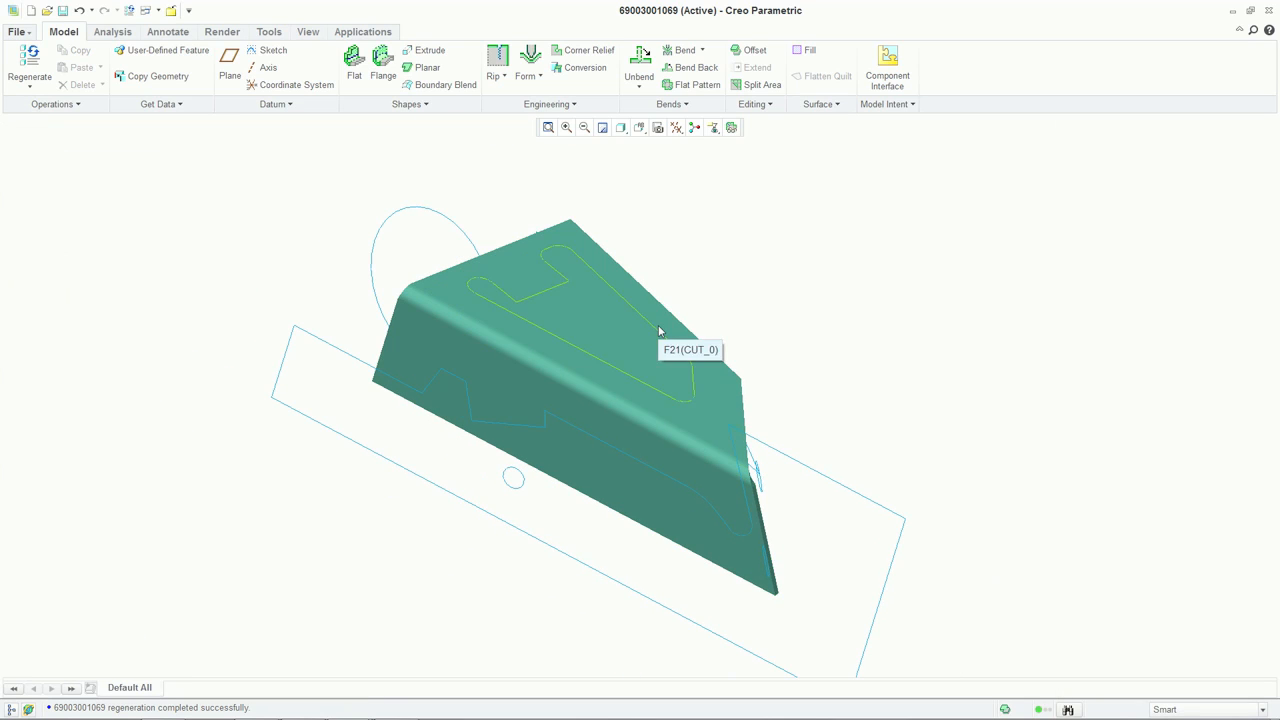
Cut the top wall with the CUT_0 sketch and the side wall with the CUT_1 sketch, using Extrude.
click(659, 331)
click(432, 50)
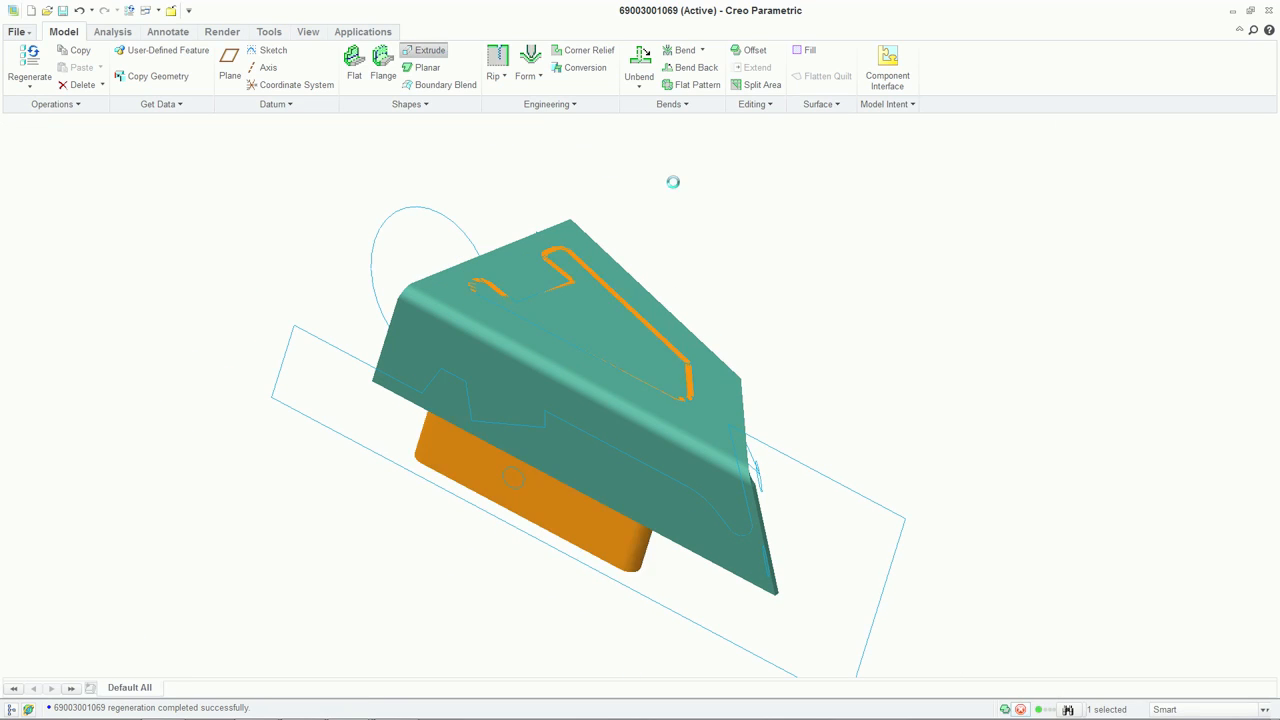
click(440, 70)
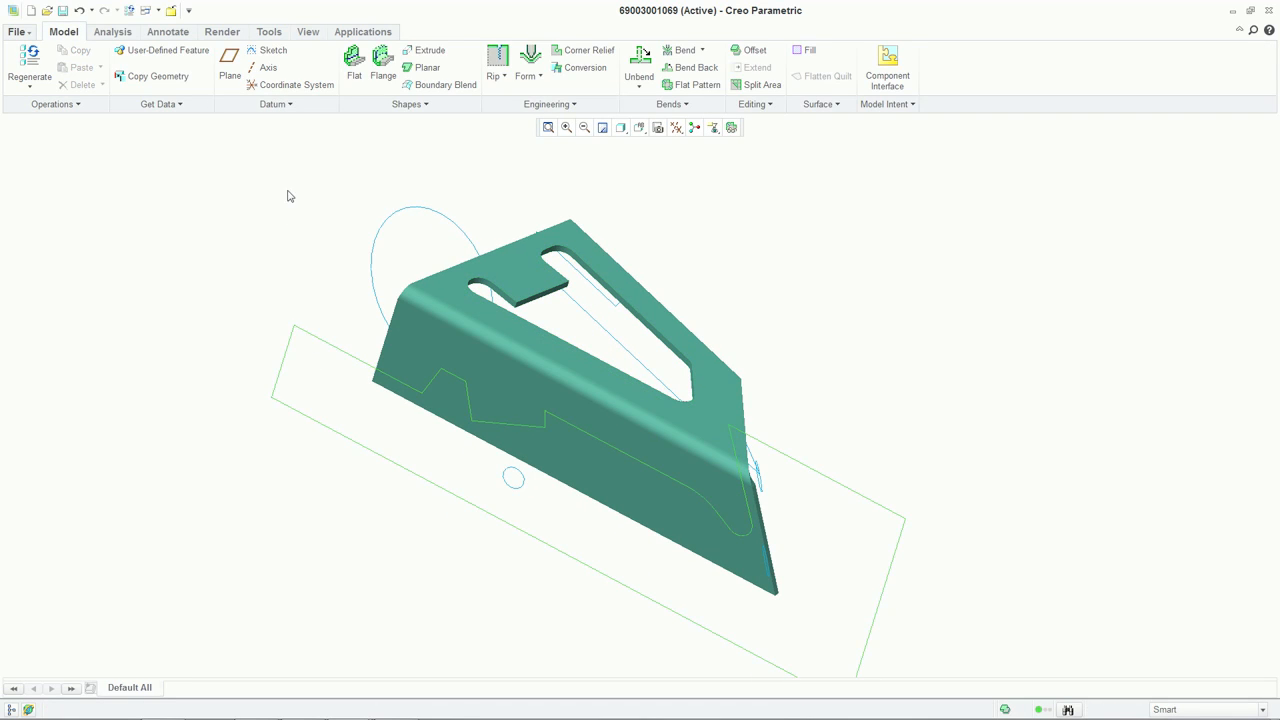
click(430, 50)
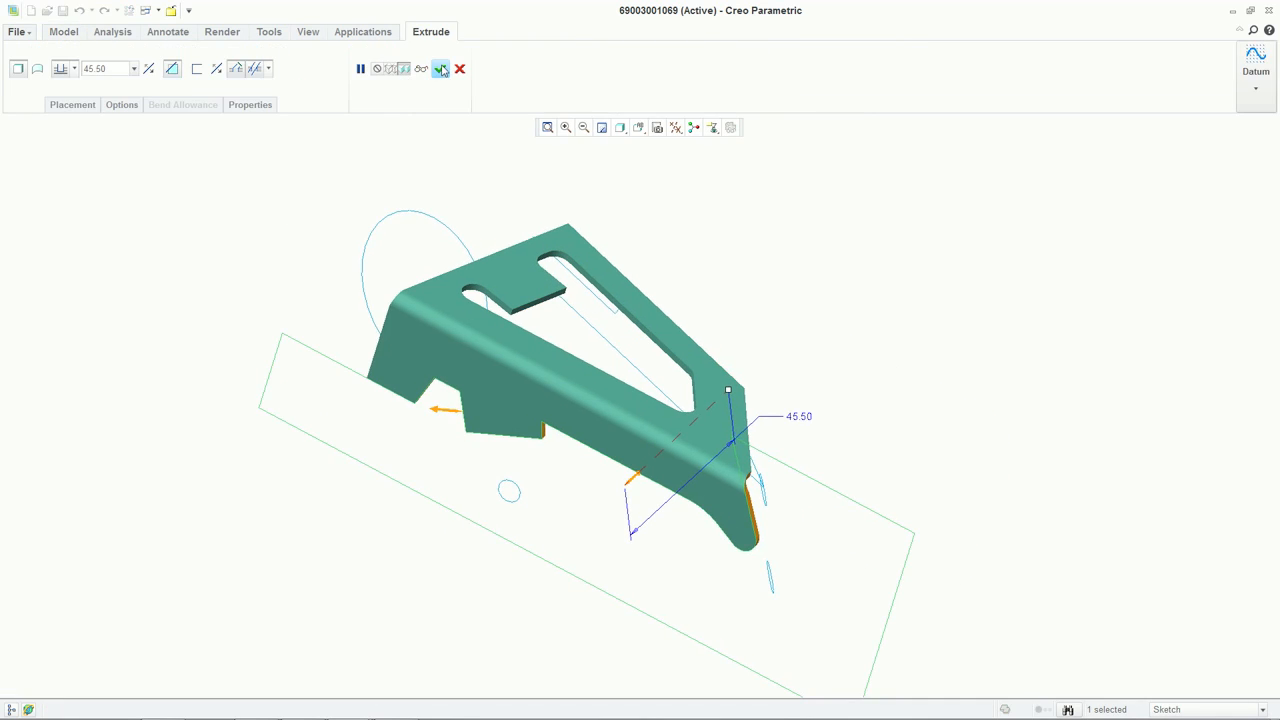
click(441, 70)
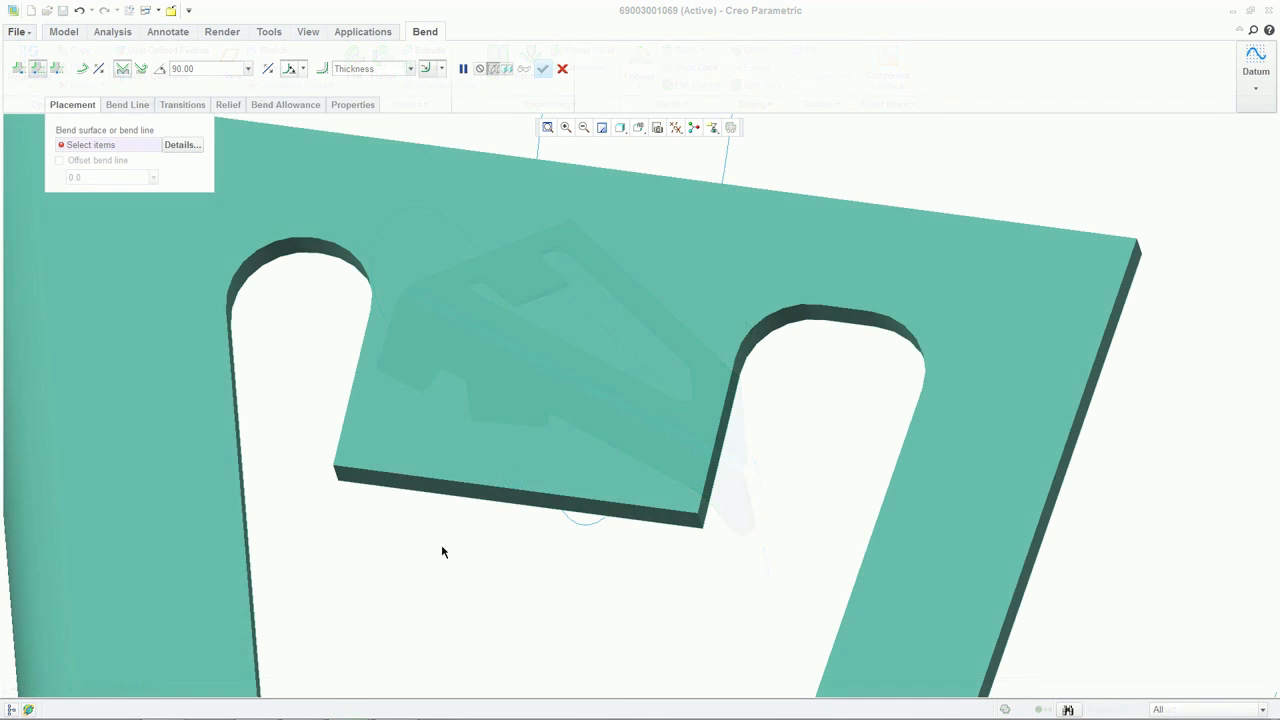
Place a bend on the top wall's inner tab, with the bend line offset 6.40 from the tab's end edge.
click(476, 487)
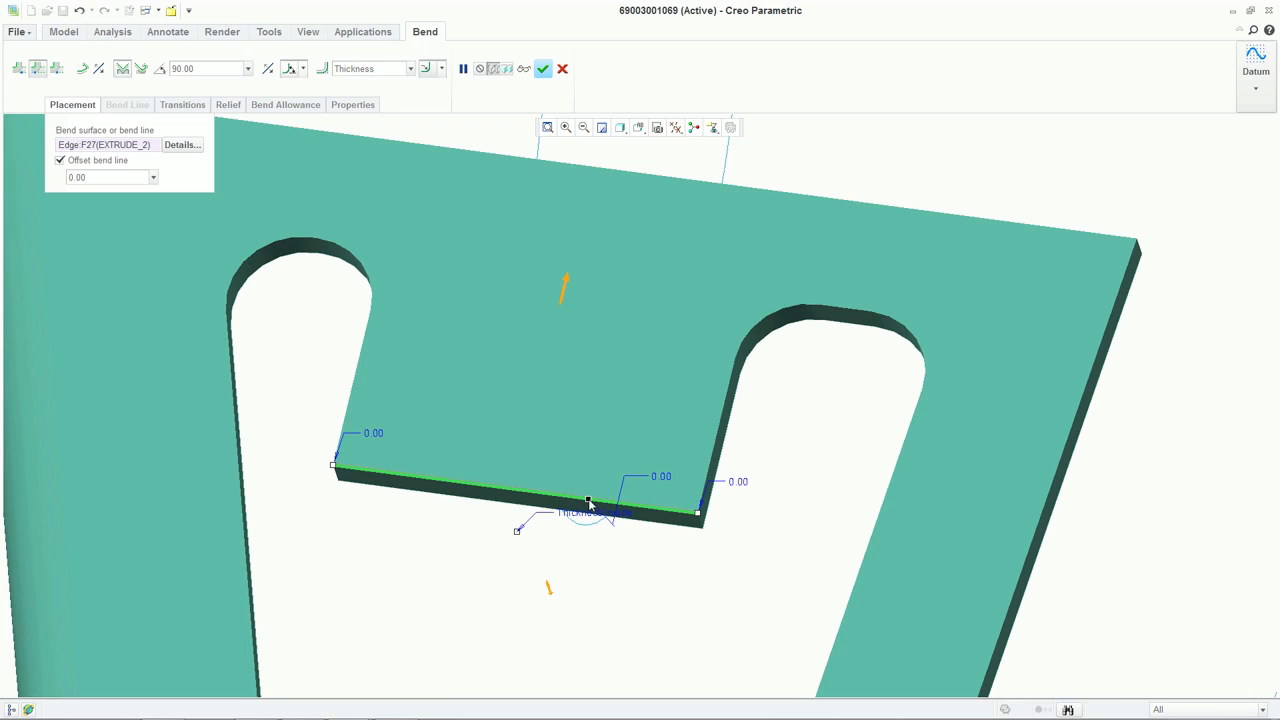
drag(590, 503, 620, 408)
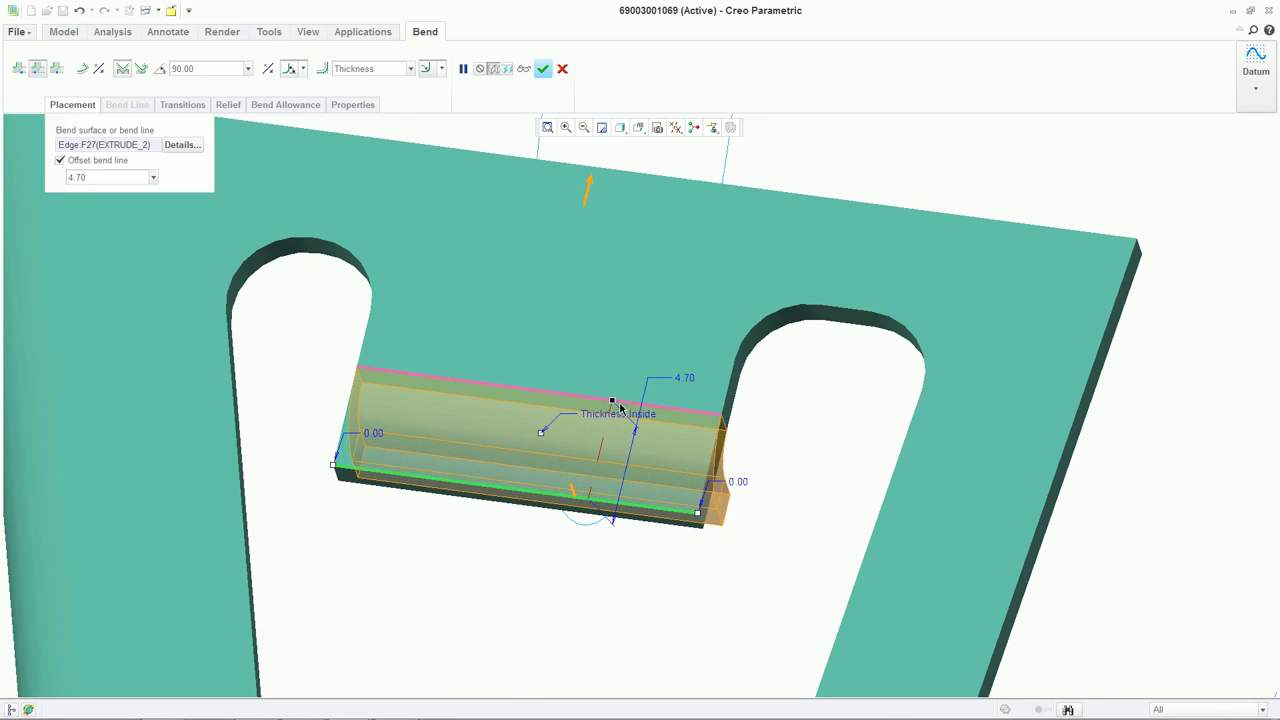
double_click(684, 377)
text(-6.4)
key(Return)
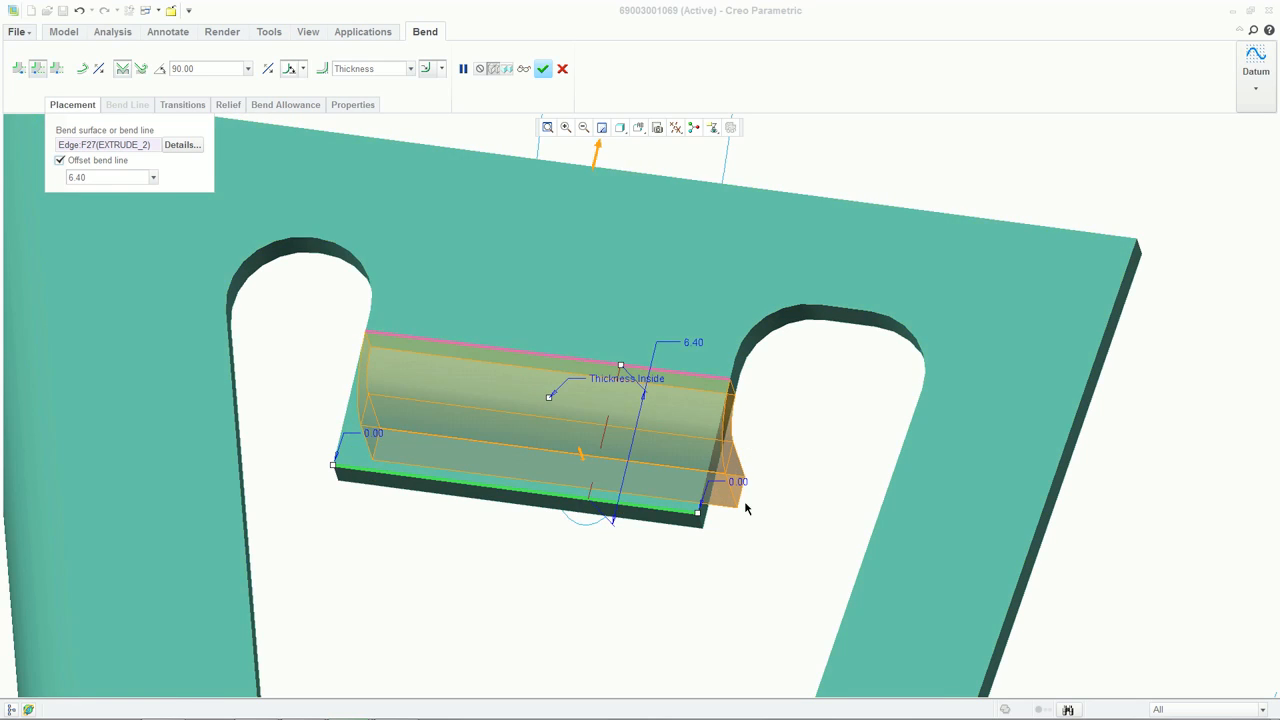
Set the tab's bend angle to 30 degrees and complete the bend.
scroll(745, 510, down, 2)
click(213, 72)
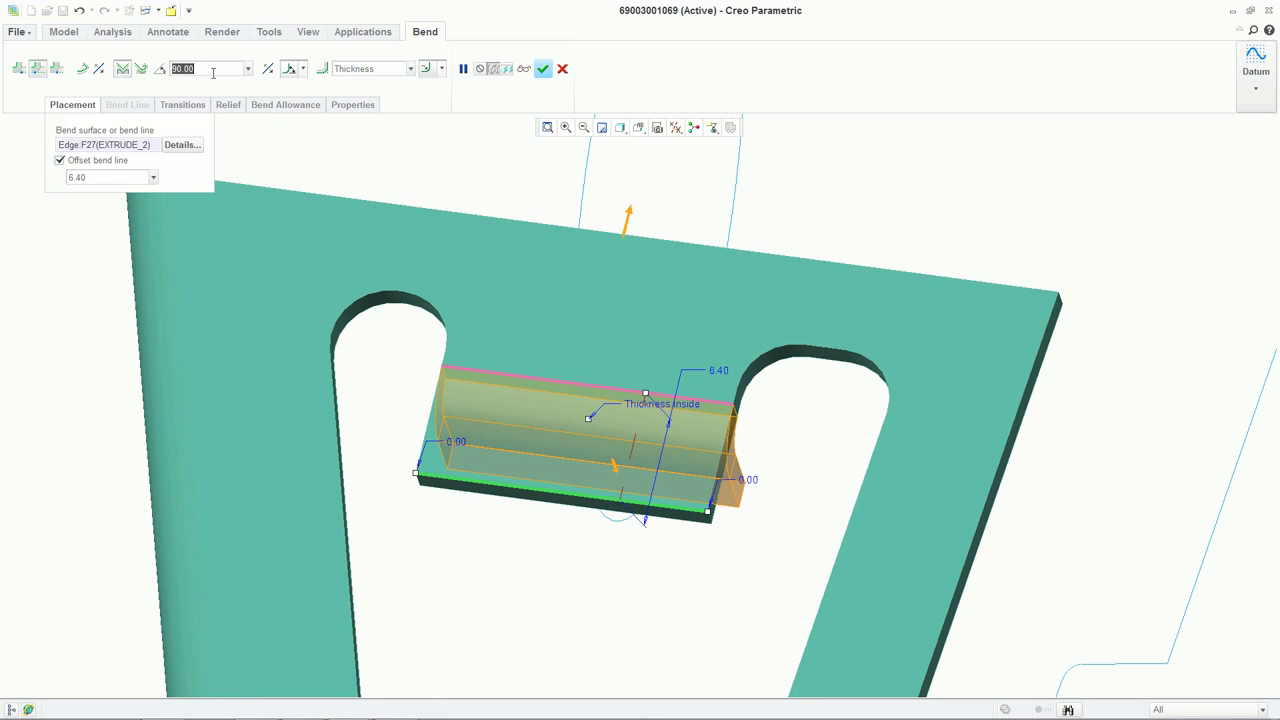
text(30)
key(Return)
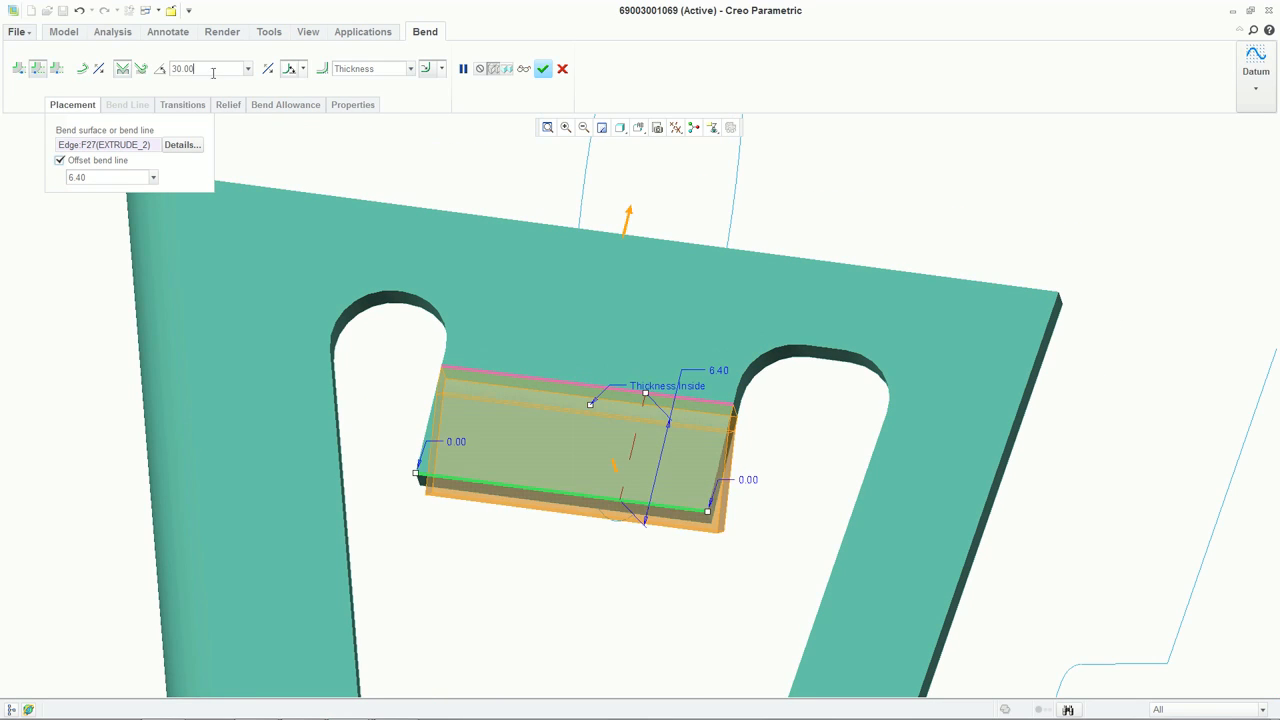
click(543, 68)
Extend the lower edge of the side wall's tab by about 7.70, with the side nearest the long wall edge following the boundary edge.
key(ctrl+d)
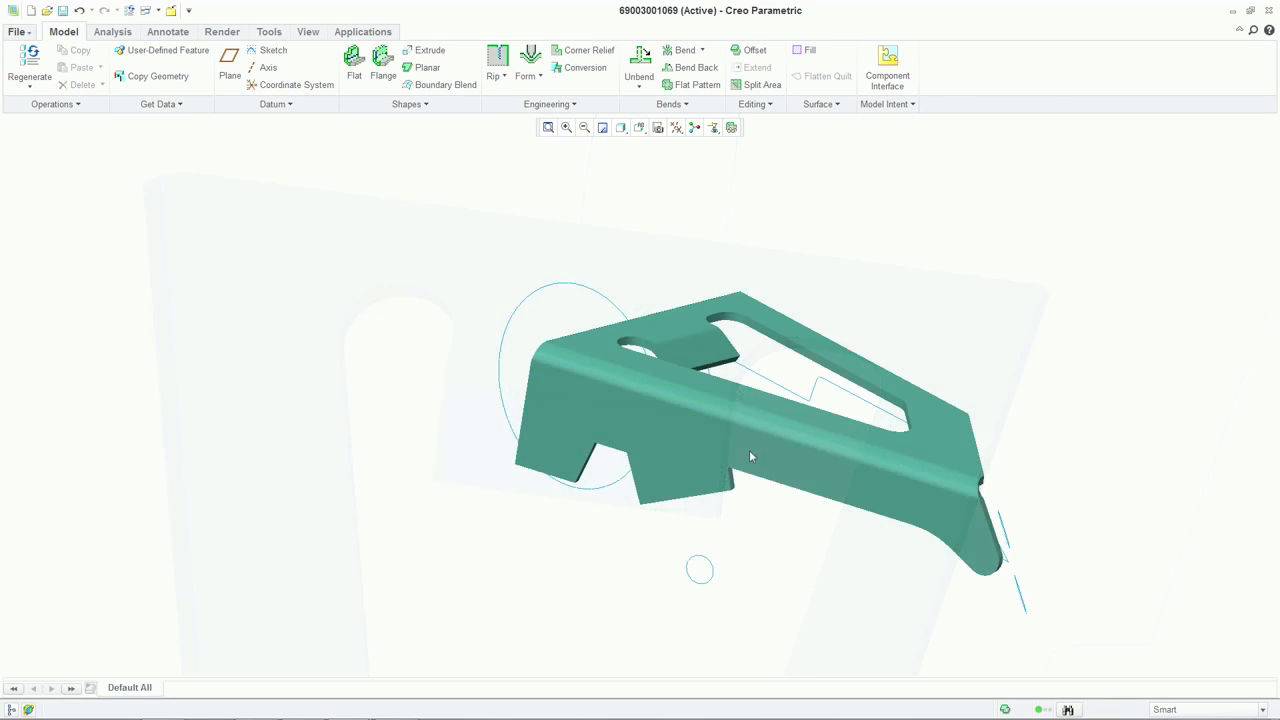
scroll(722, 512, down, 4)
click(667, 460)
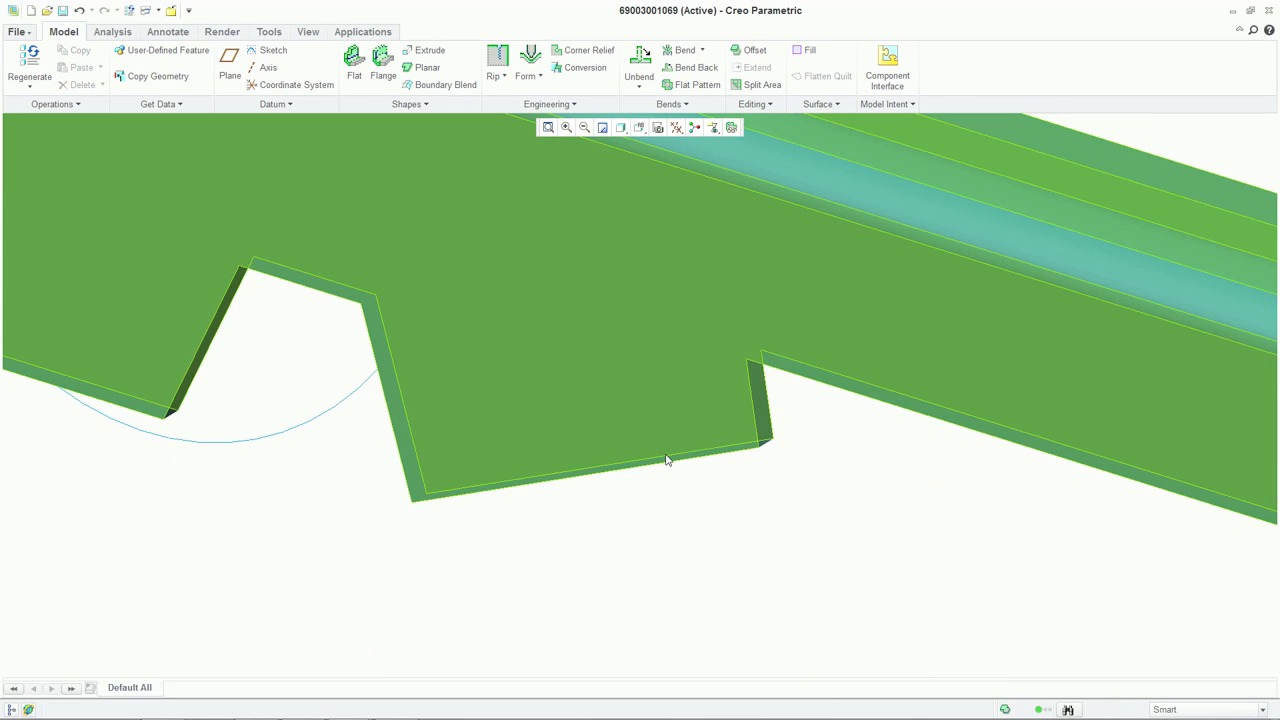
click(666, 464)
click(666, 467)
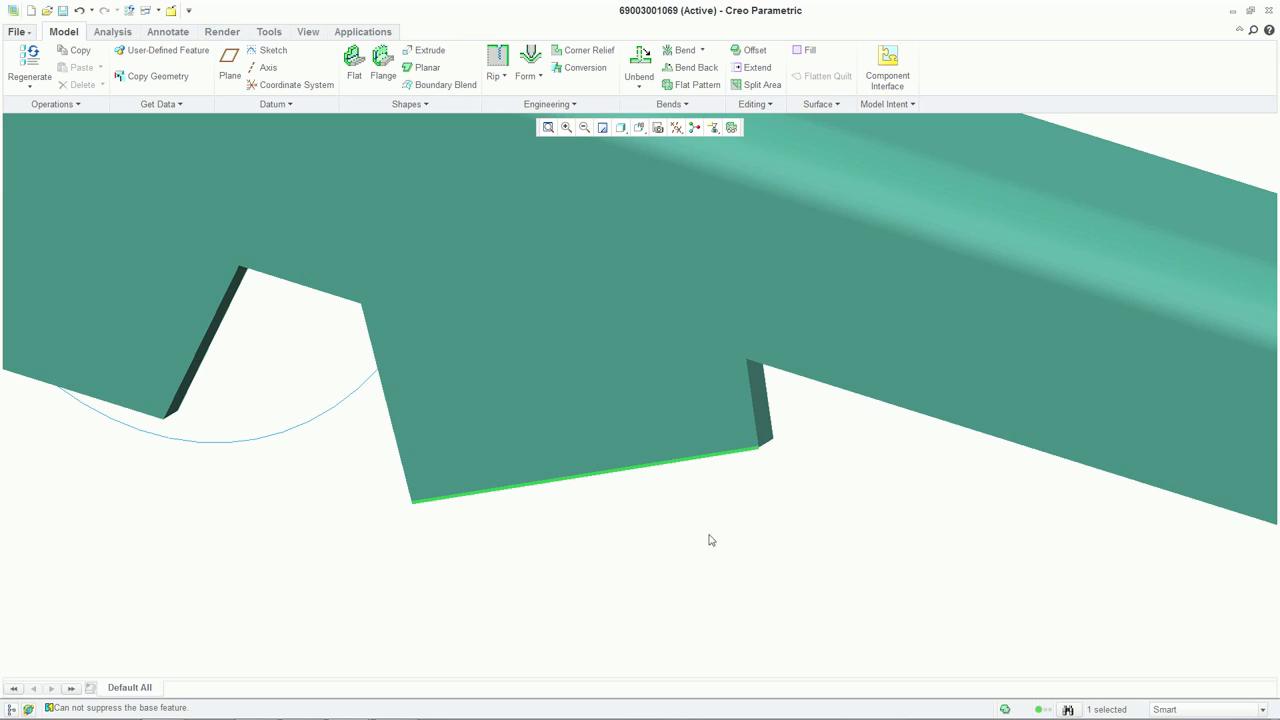
click(756, 67)
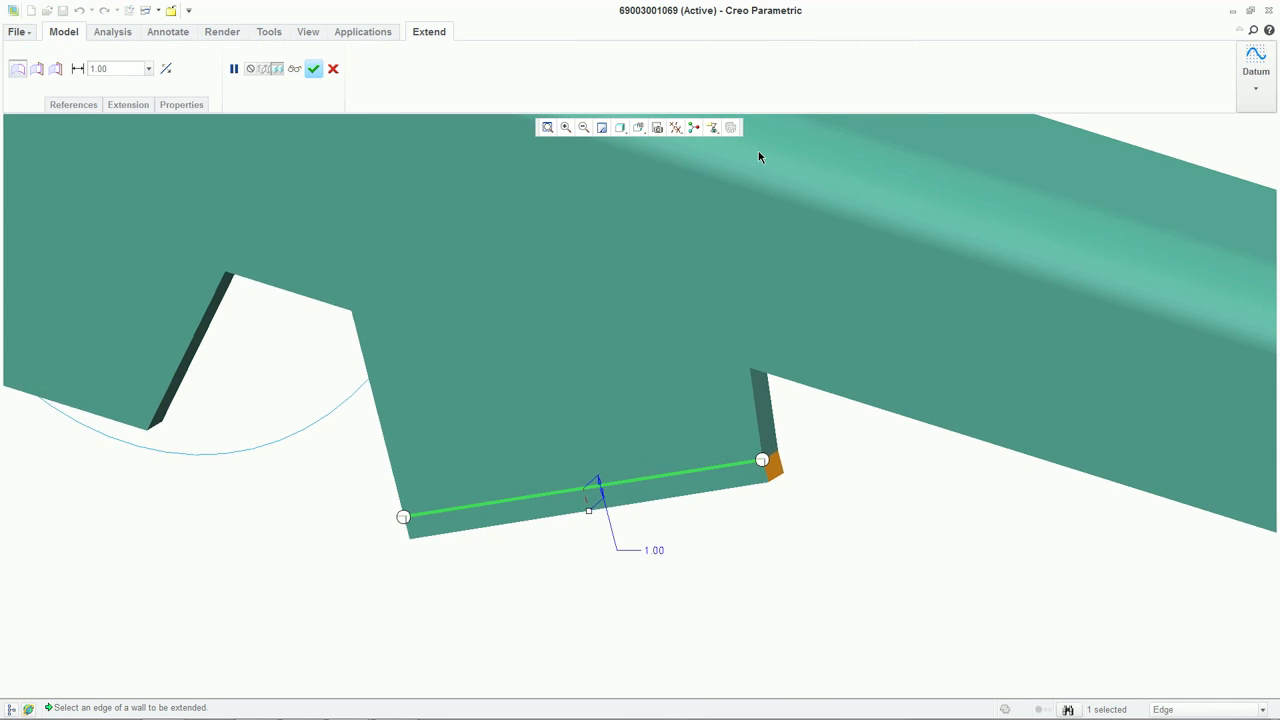
right_click(877, 457)
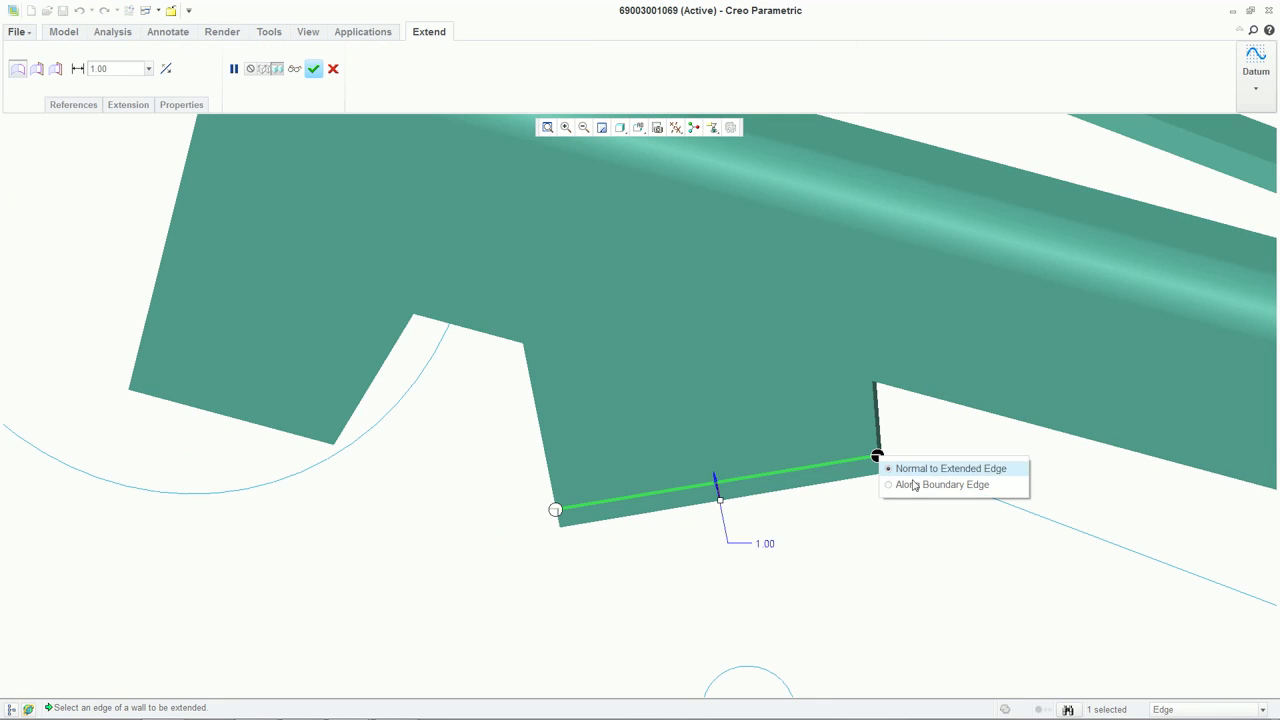
click(915, 486)
drag(719, 497, 747, 627)
scroll(581, 385, up, 2)
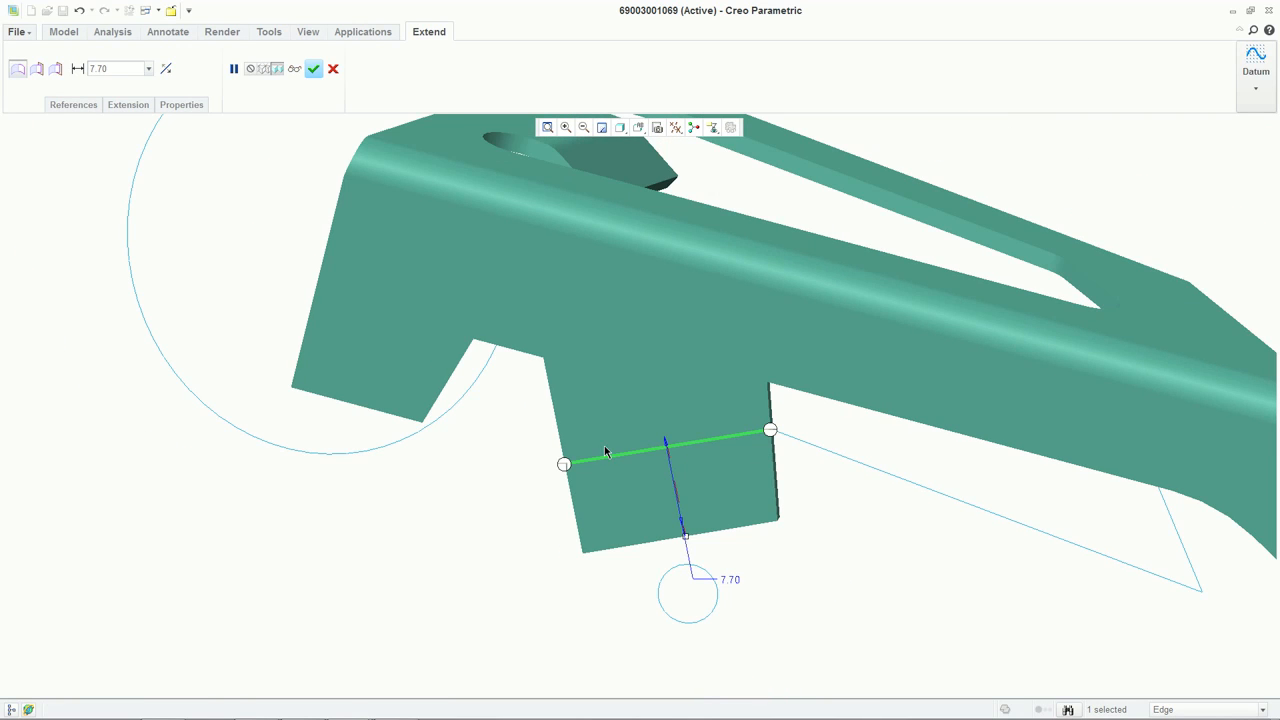
Extend the side tab up to the datum plane below it, displaying datum planes only while selecting, and complete the extension.
click(675, 127)
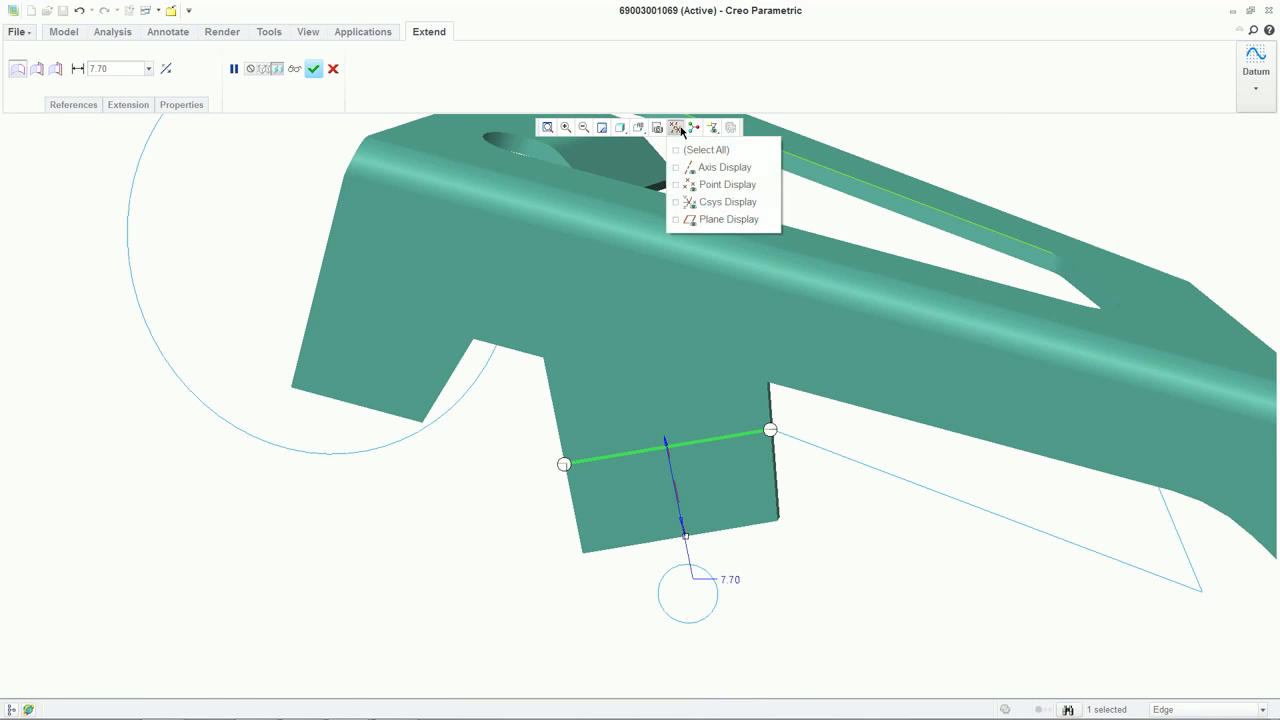
click(725, 219)
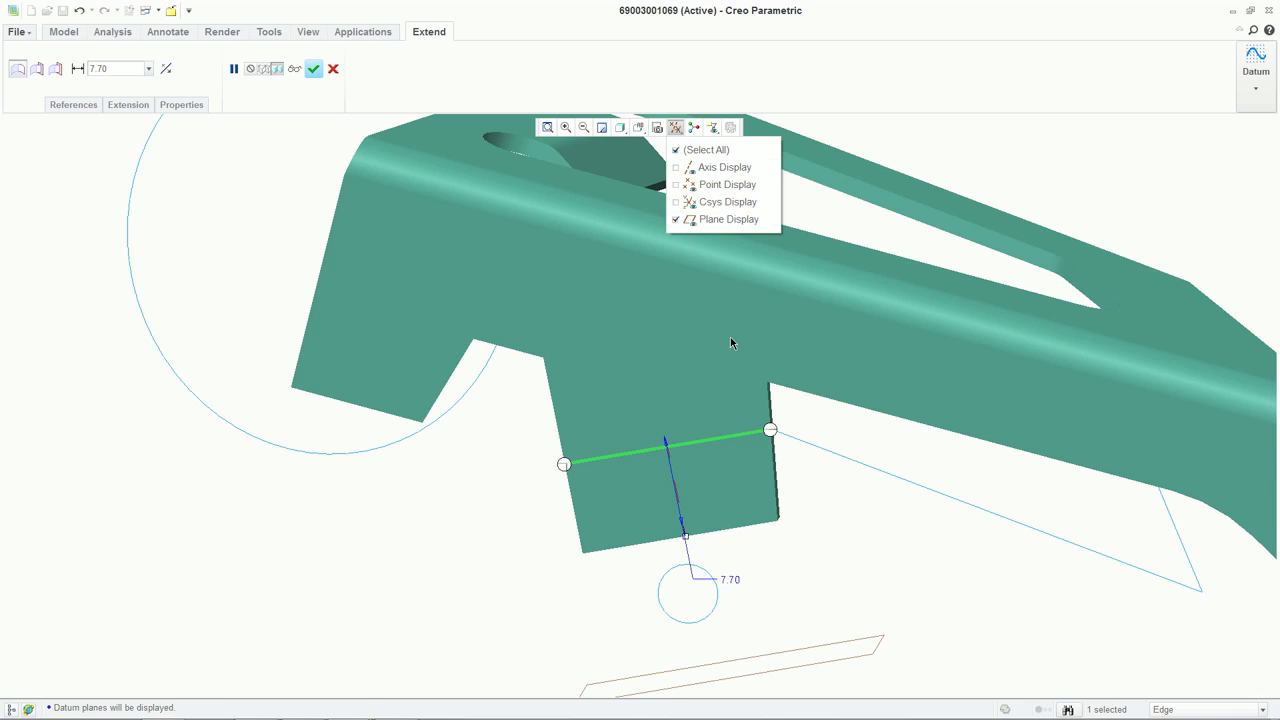
right_click(685, 540)
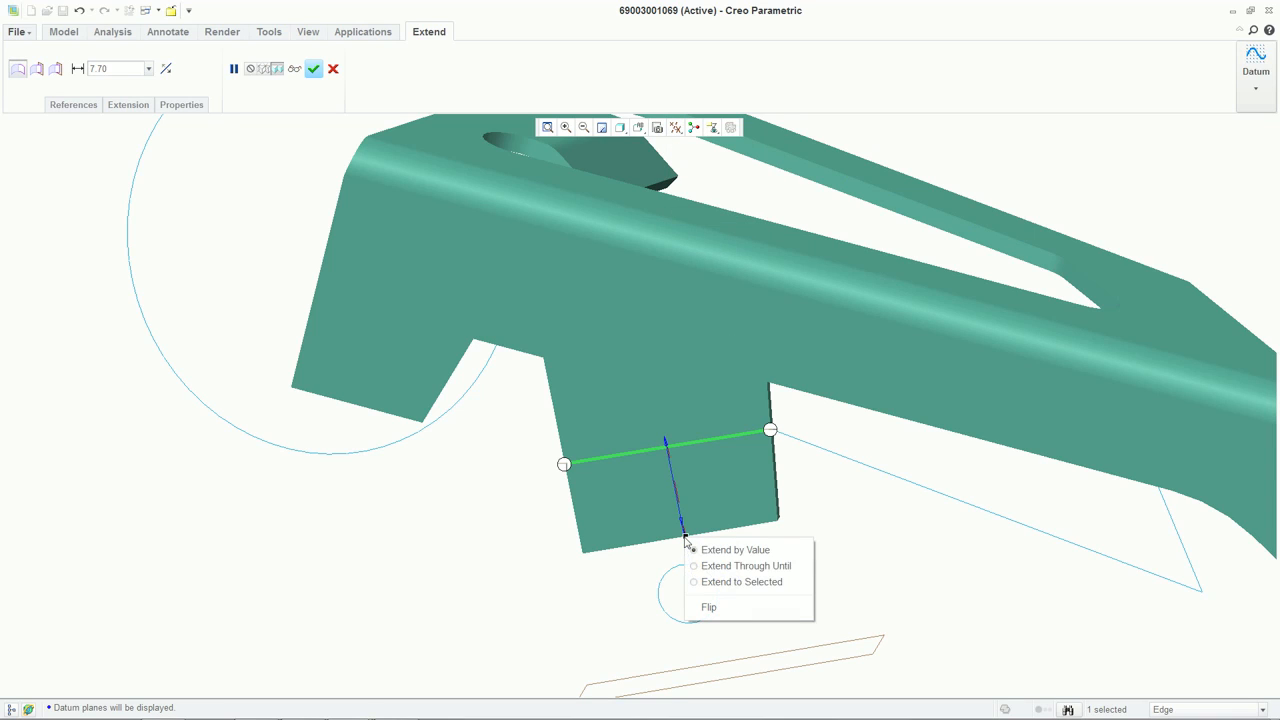
click(737, 581)
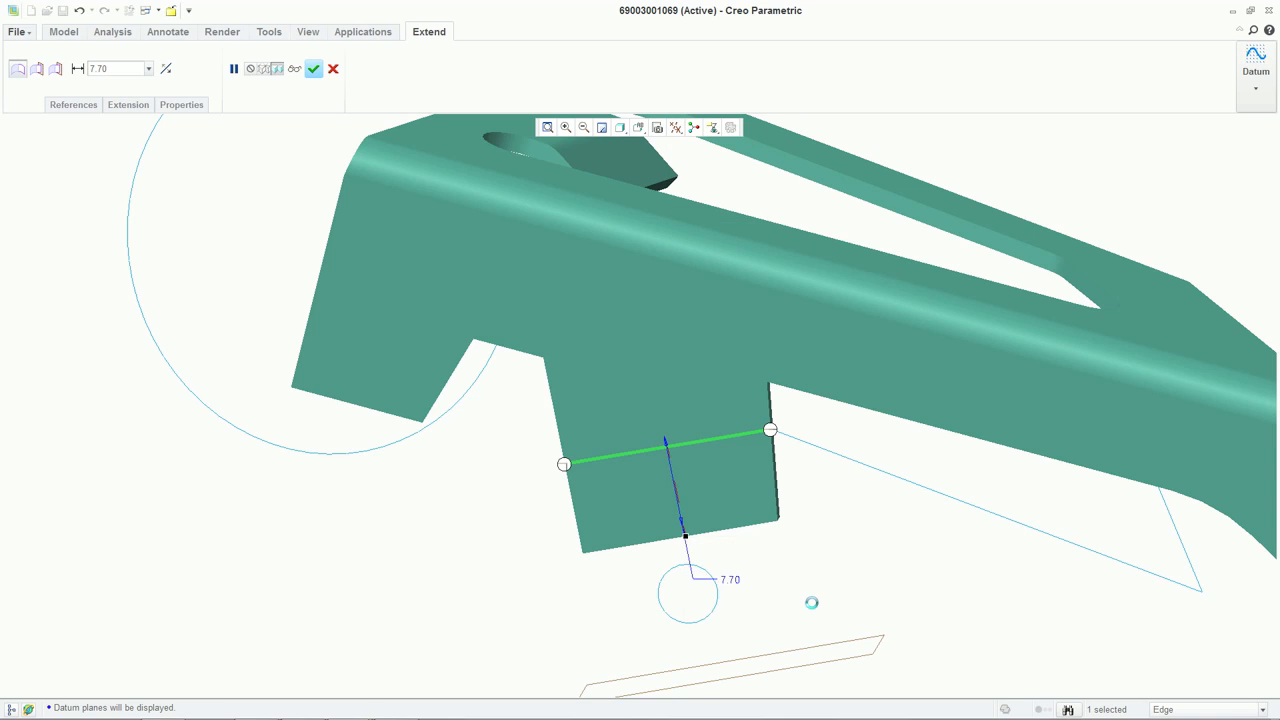
click(855, 642)
scroll(820, 532, up, 2)
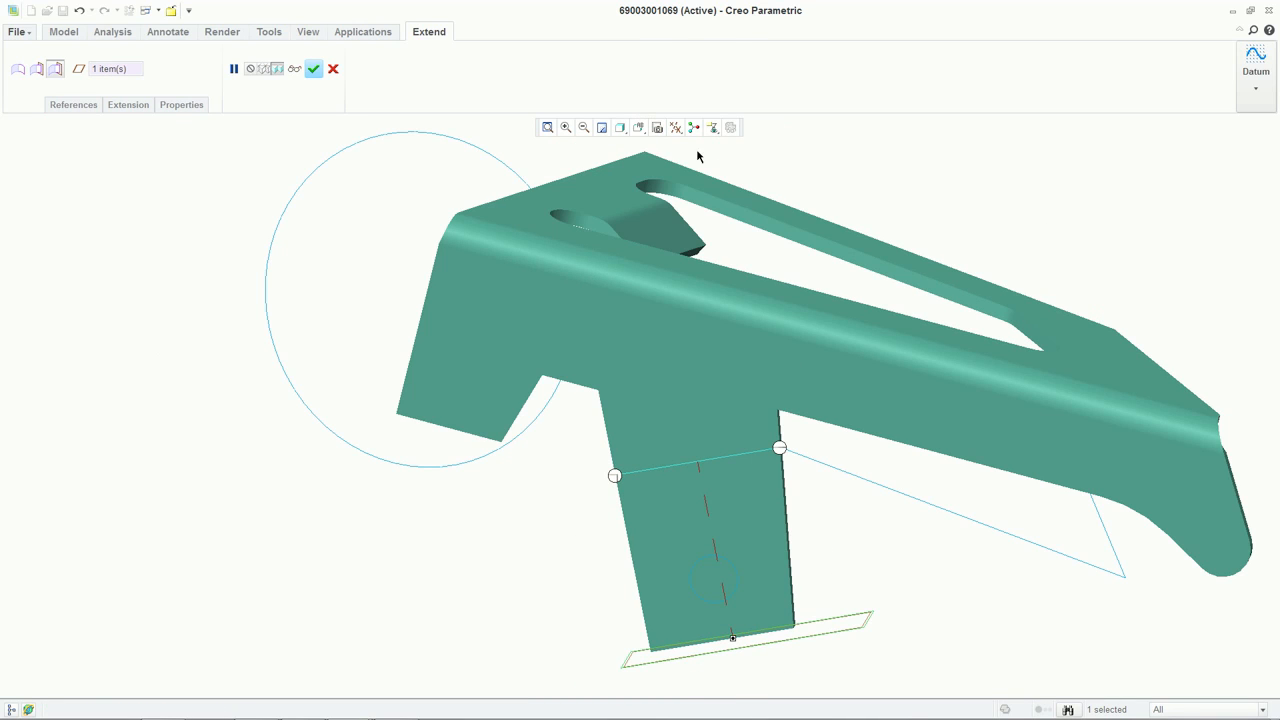
click(675, 127)
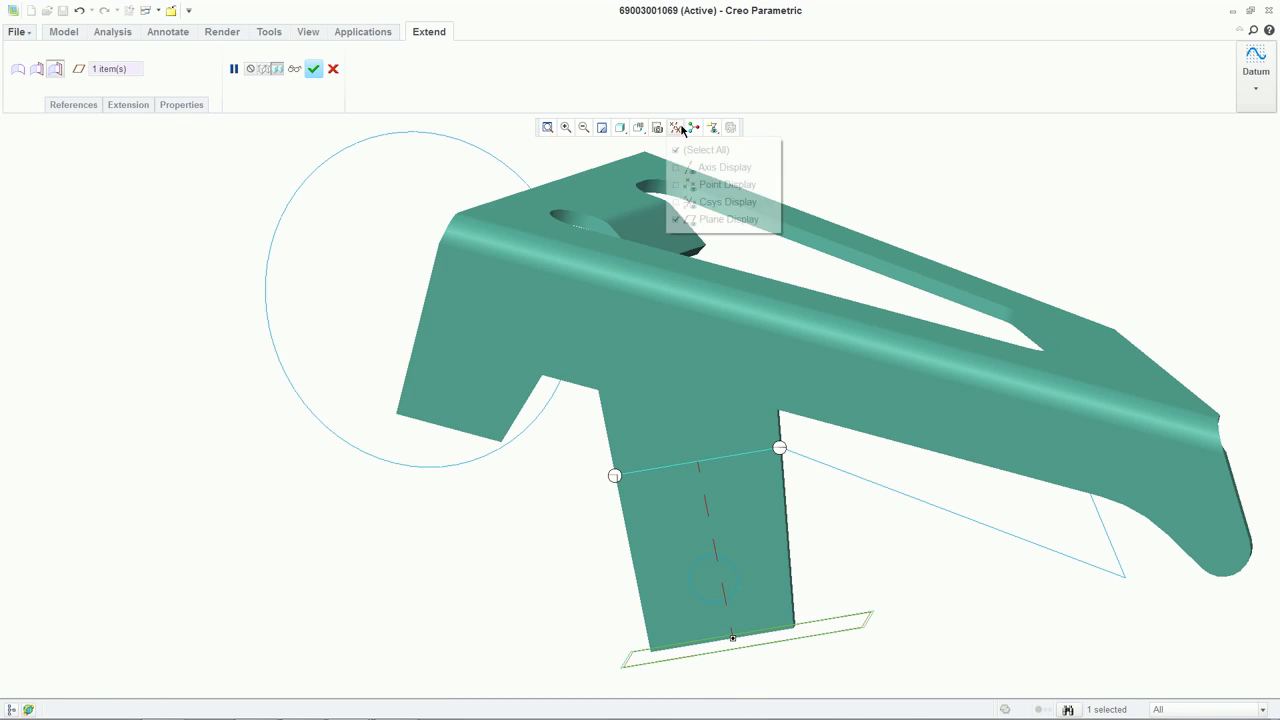
middle_click(840, 531)
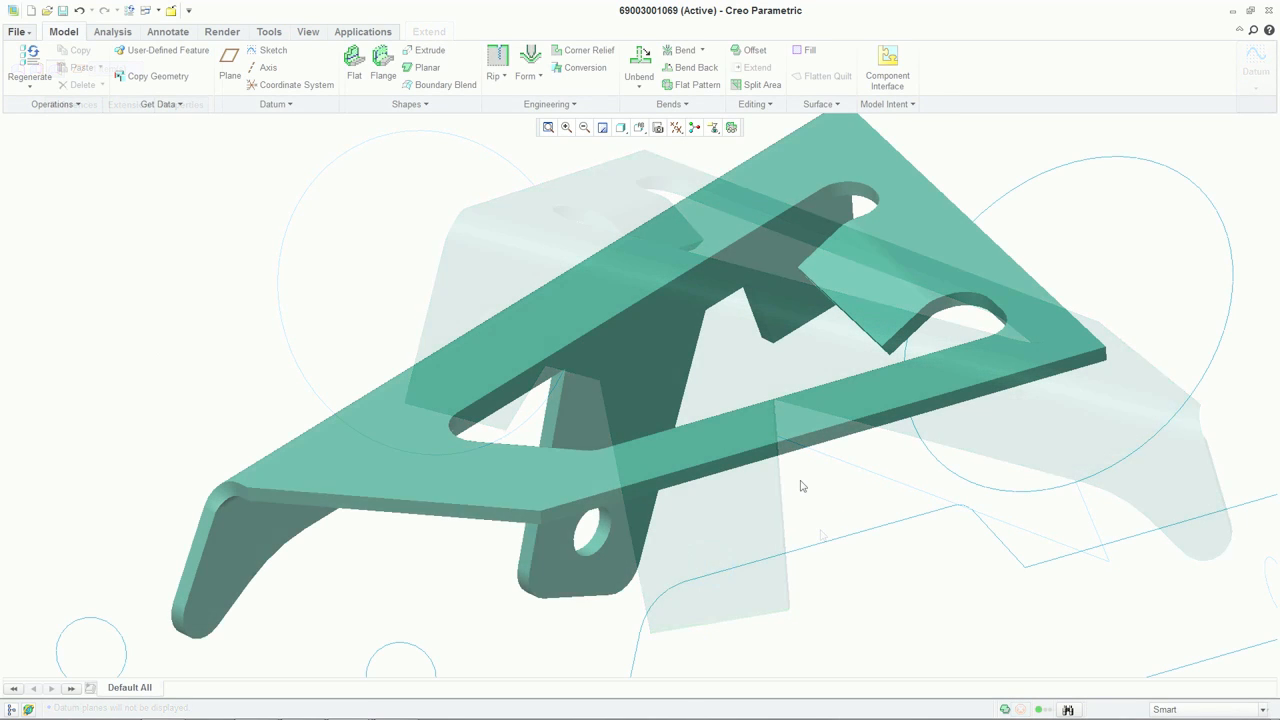
Place a flange along the top wall's two adjoining outer edges, shortening its end beside the bent arm by 2.40.
click(383, 75)
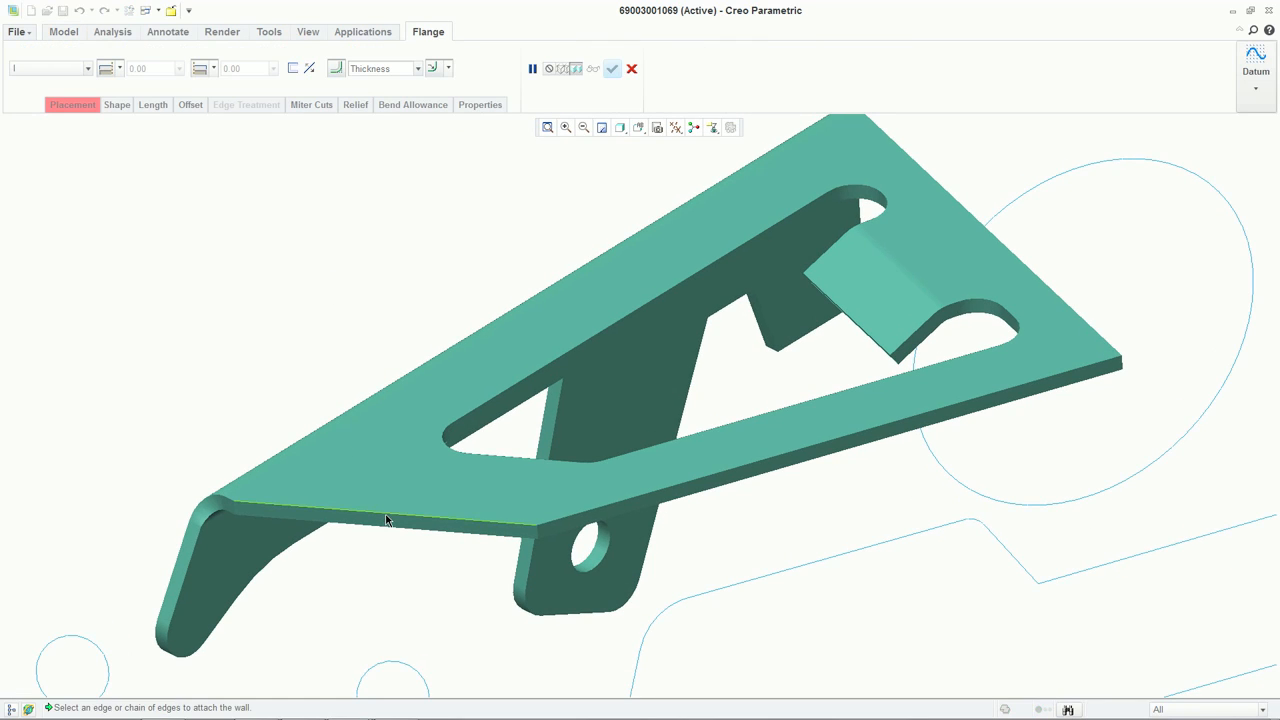
click(385, 523)
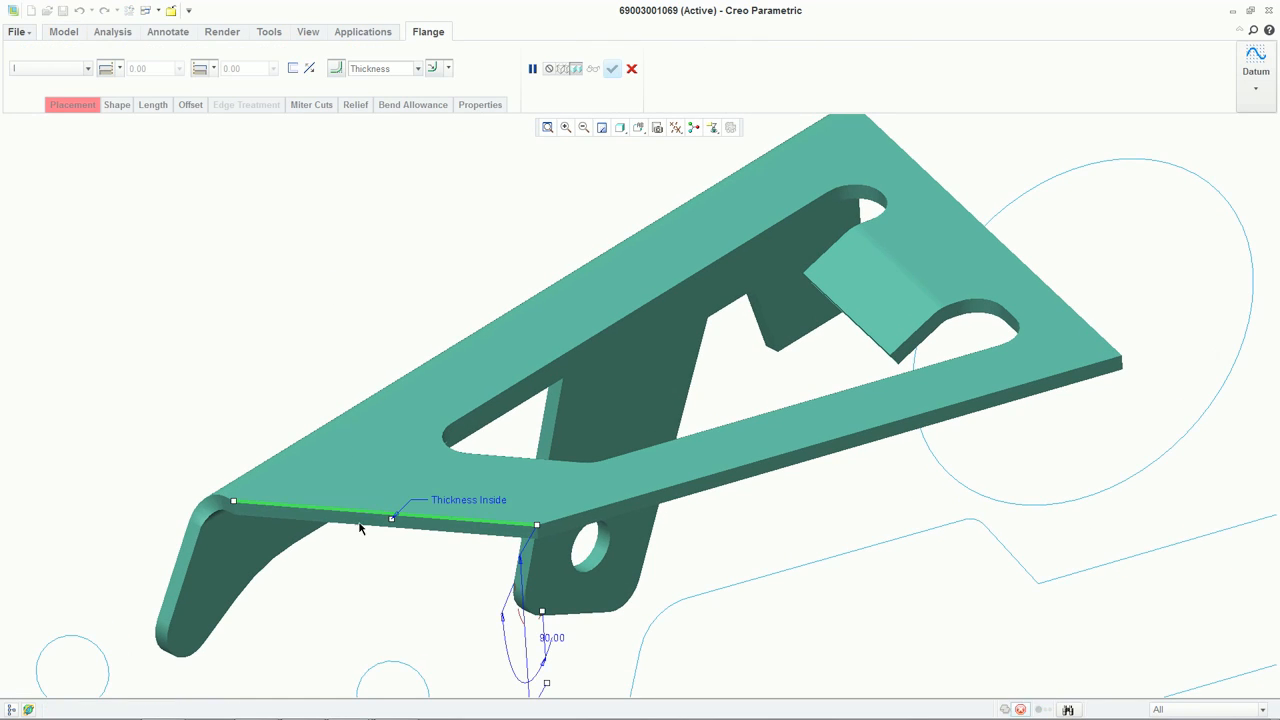
shift+click(621, 505)
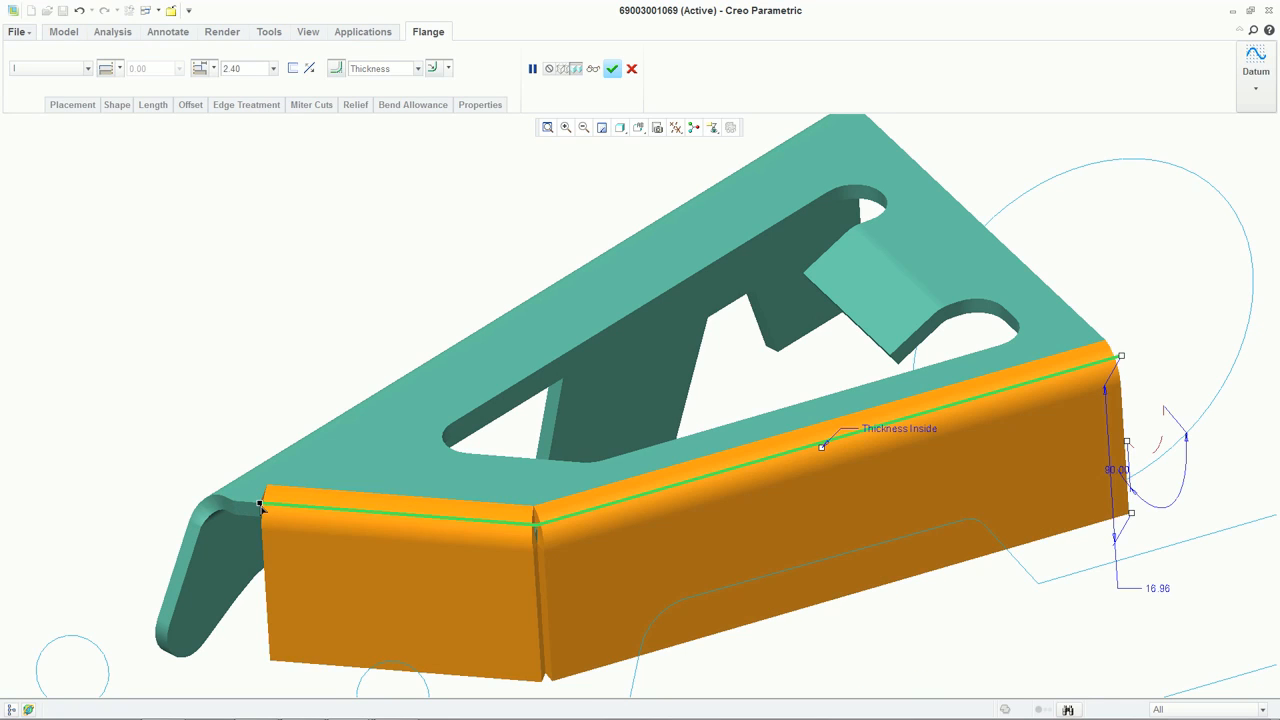
scroll(731, 471, down, 2)
middle_drag(732, 442, 770, 452)
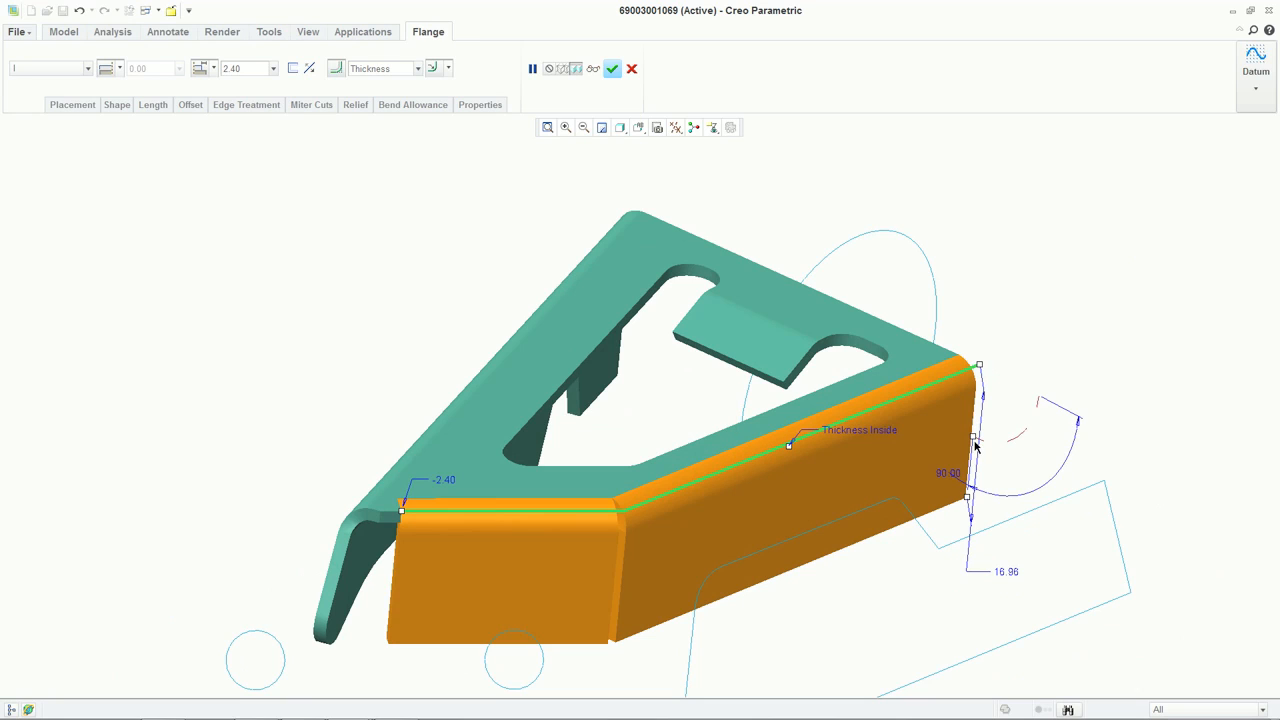
Set the flange's bend angle to 65 degrees and its wall length to 22.
drag(975, 440, 995, 443)
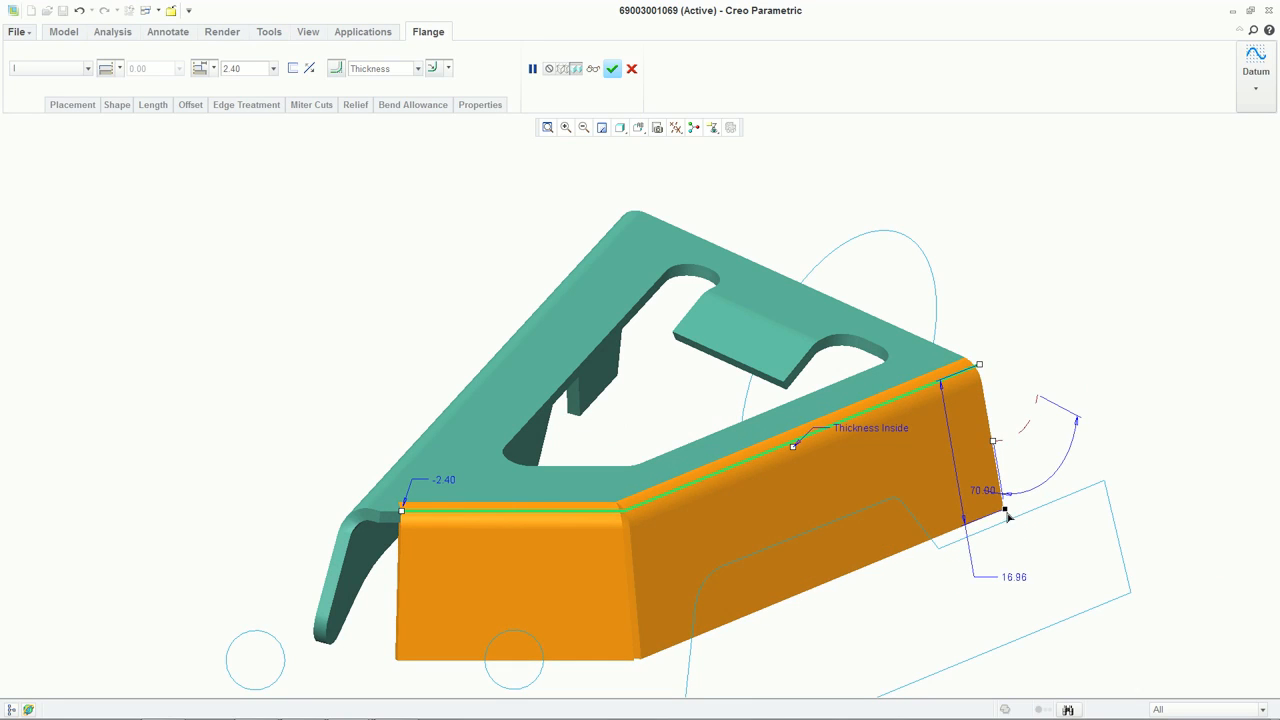
drag(1008, 515, 1016, 546)
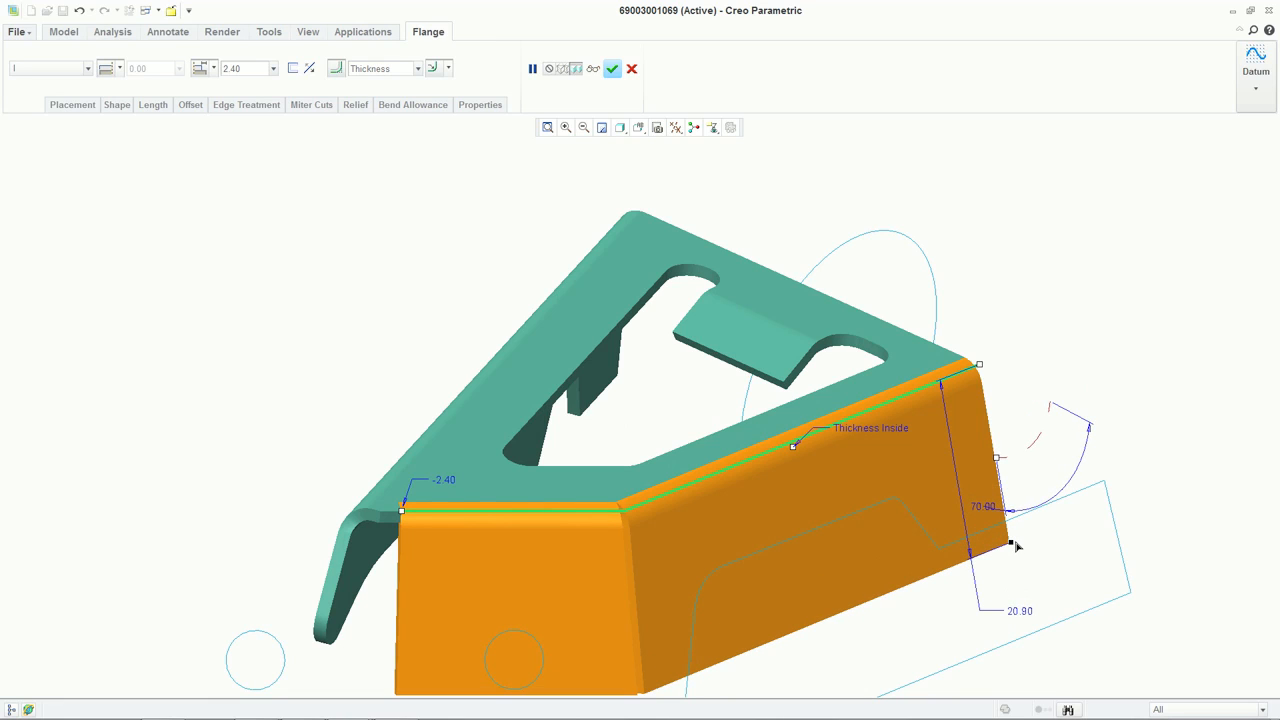
double_click(988, 510)
text(65)
key(Return)
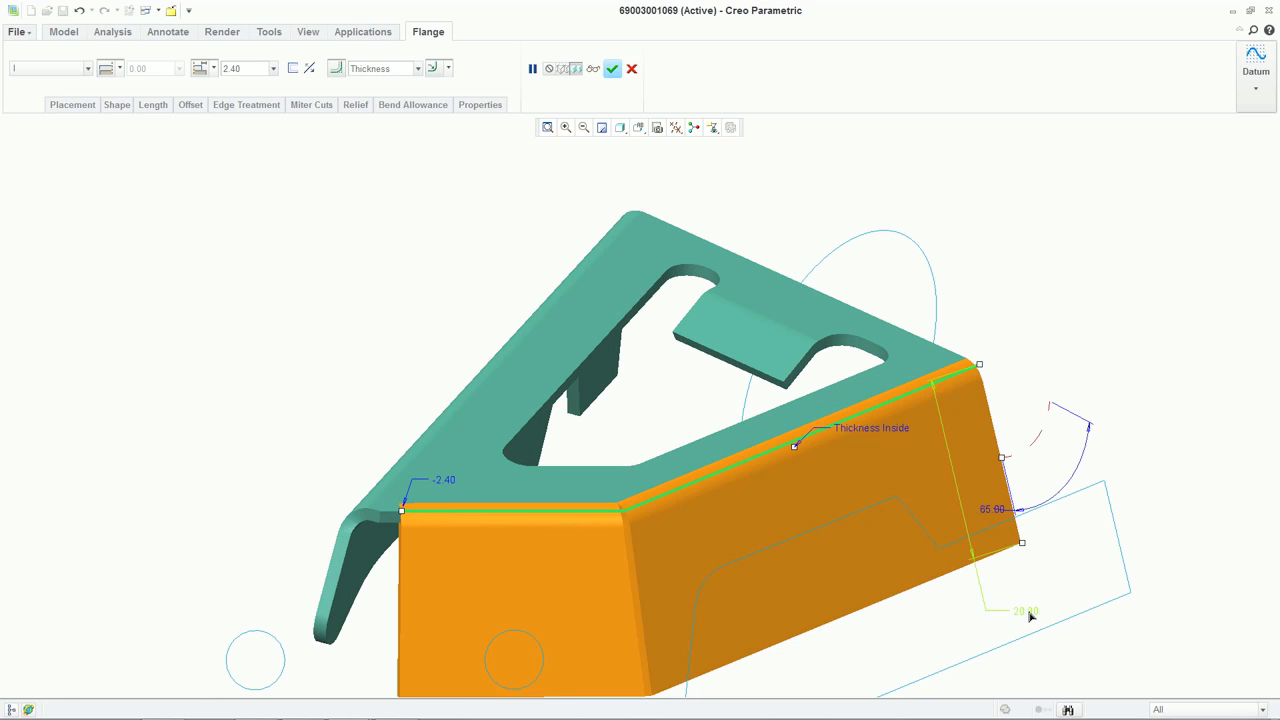
double_click(1028, 612)
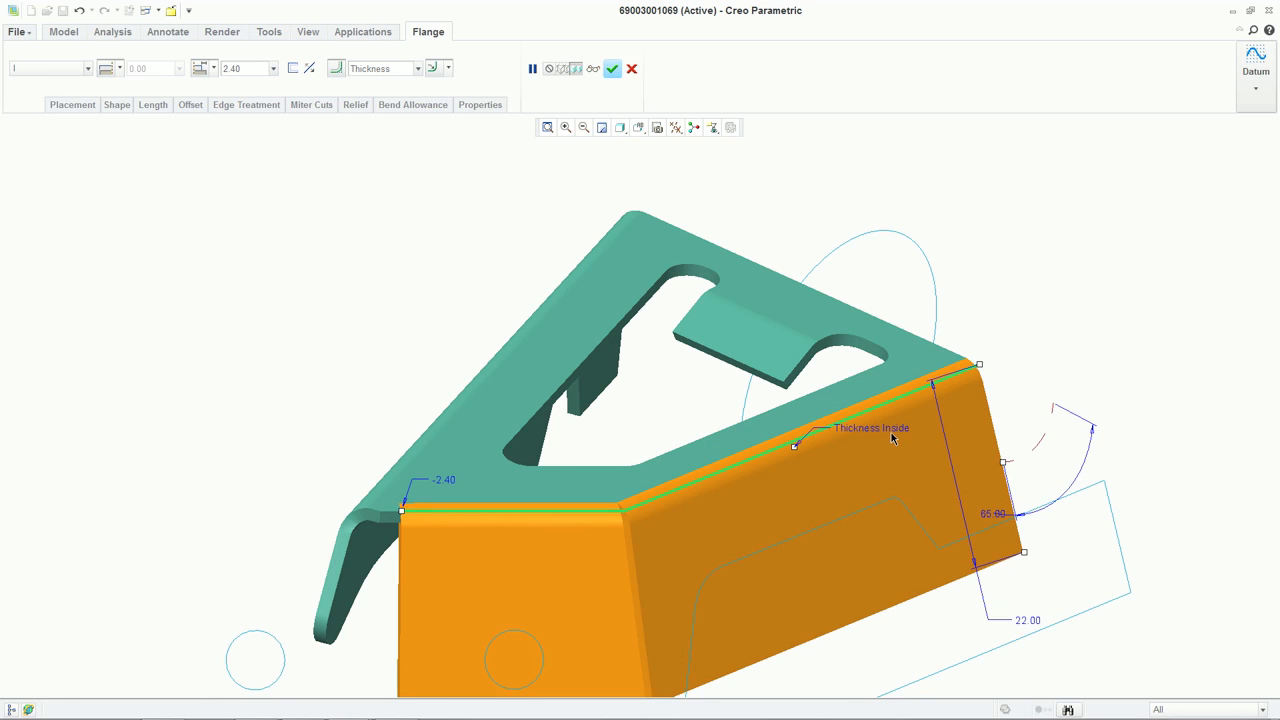
Give the flange a rectangular bend relief that runs up to the bend, with a width of 2.
middle_drag(893, 437, 798, 415)
scroll(643, 490, down, 3)
scroll(631, 483, up, 1)
scroll(631, 483, down, 2)
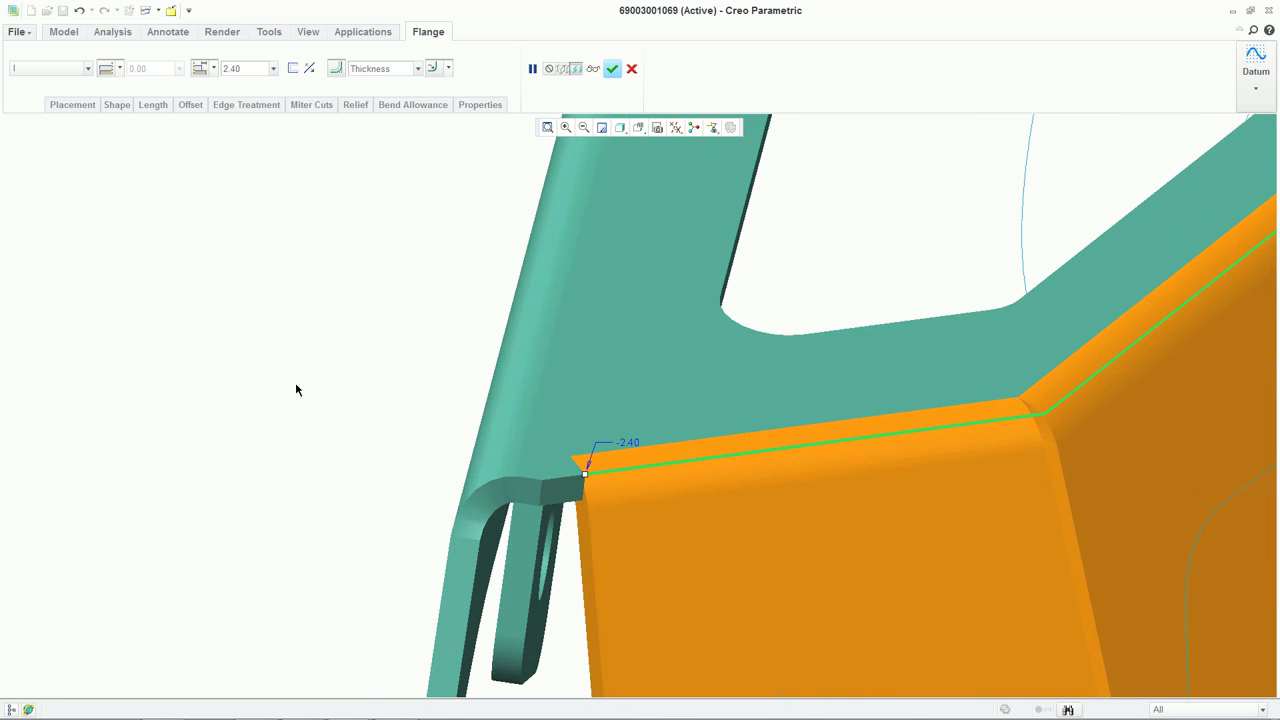
click(356, 105)
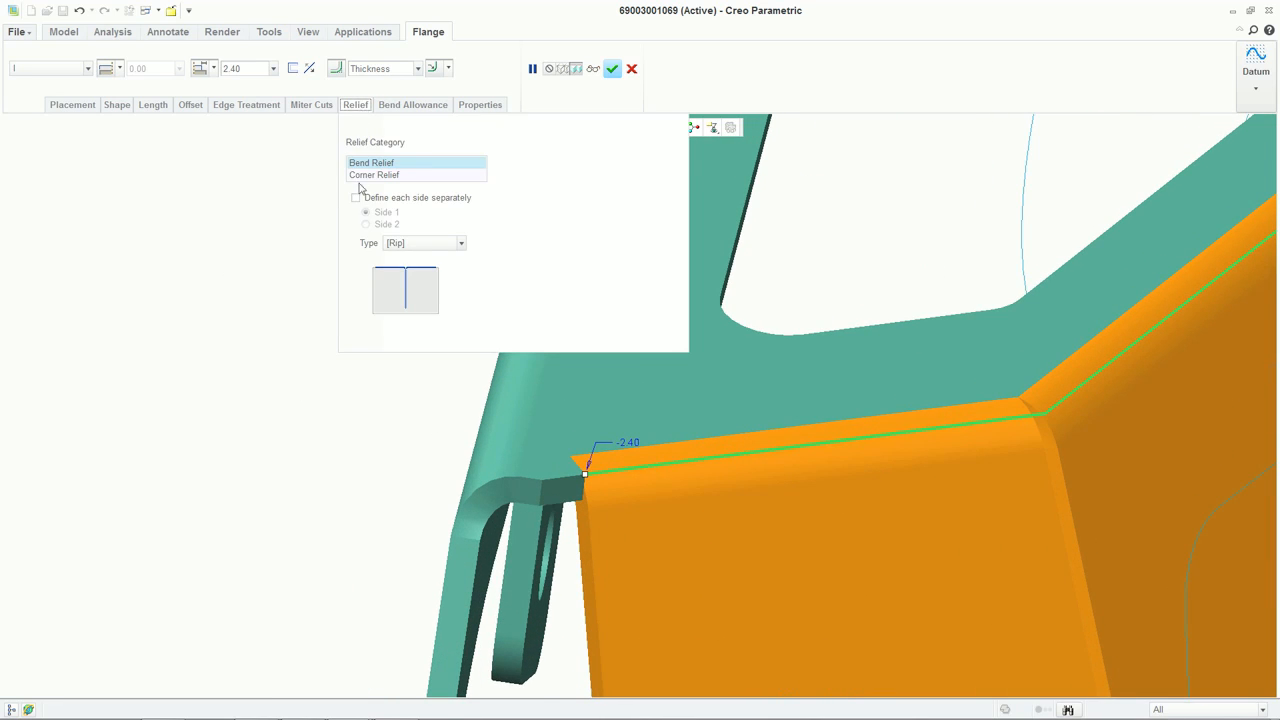
click(424, 244)
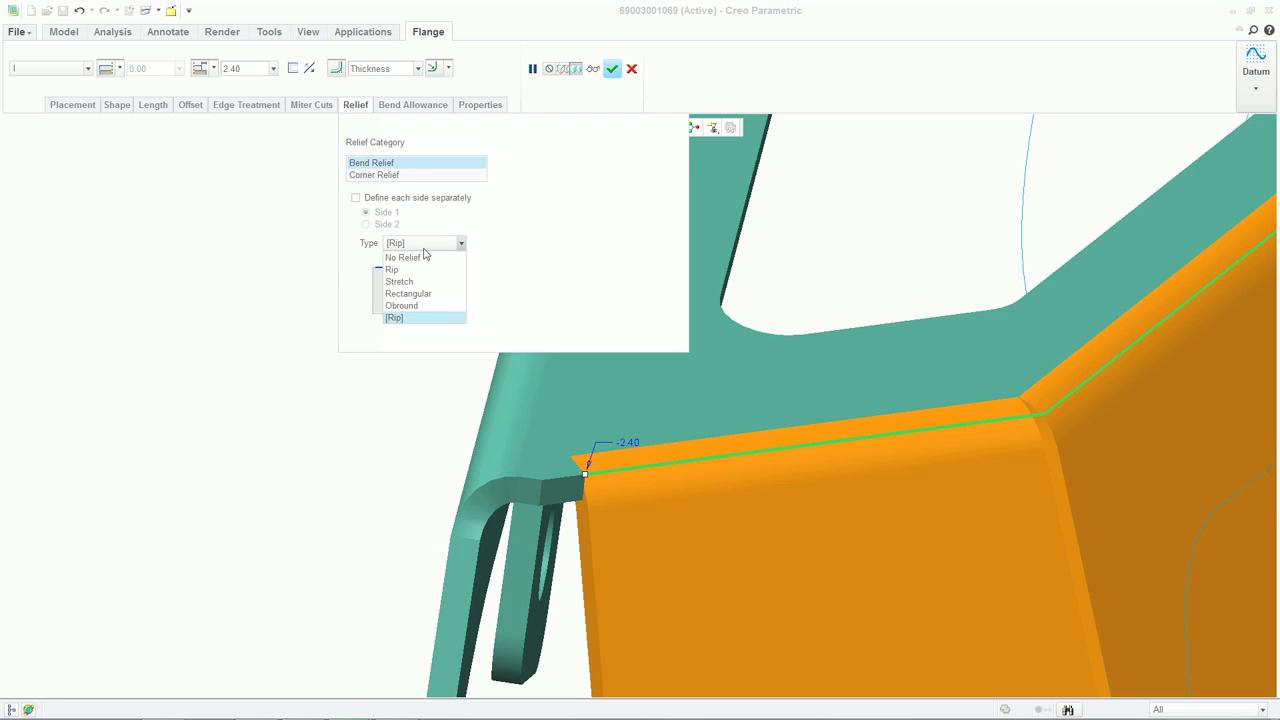
click(410, 293)
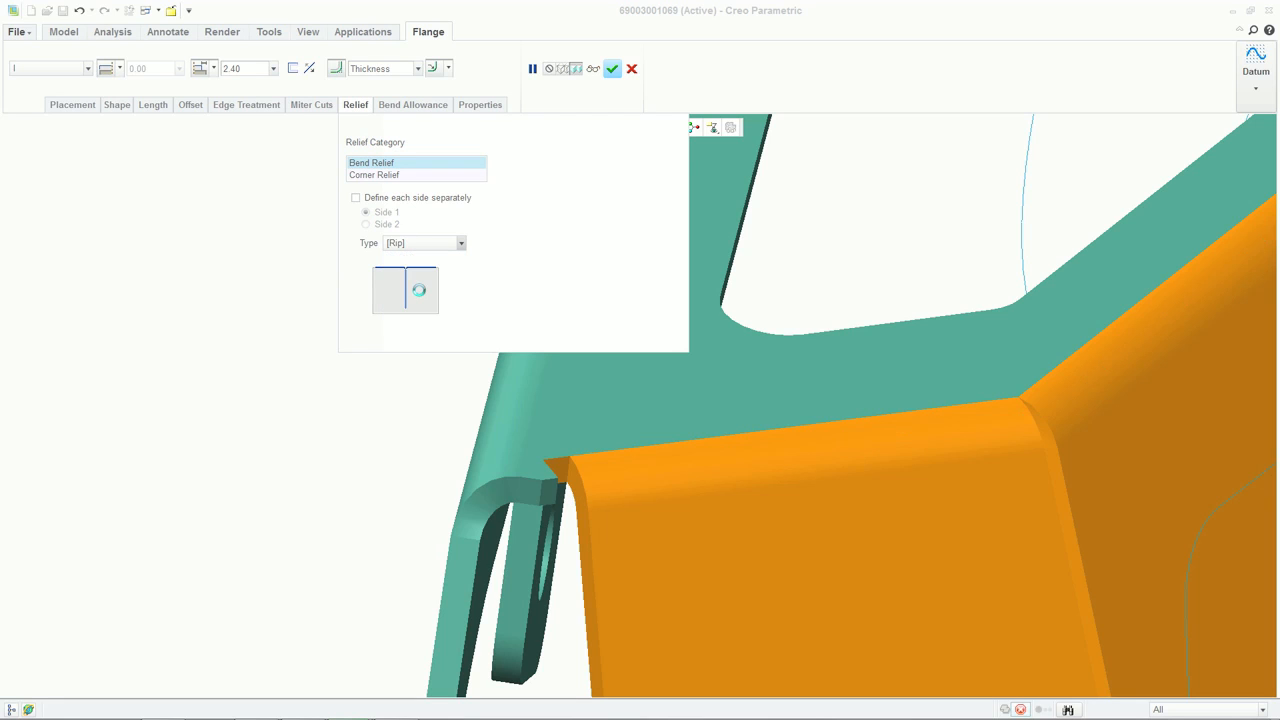
middle_drag(631, 474, 586, 517)
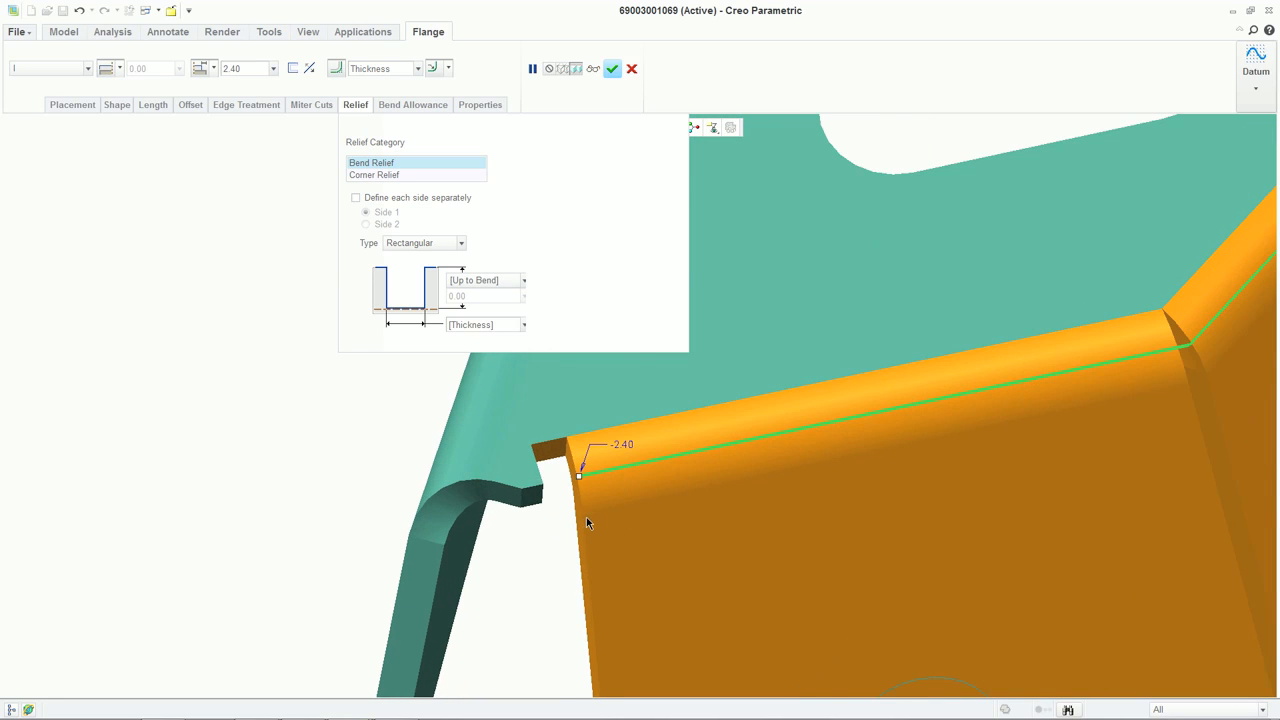
click(505, 323)
text(2)
key(Return)
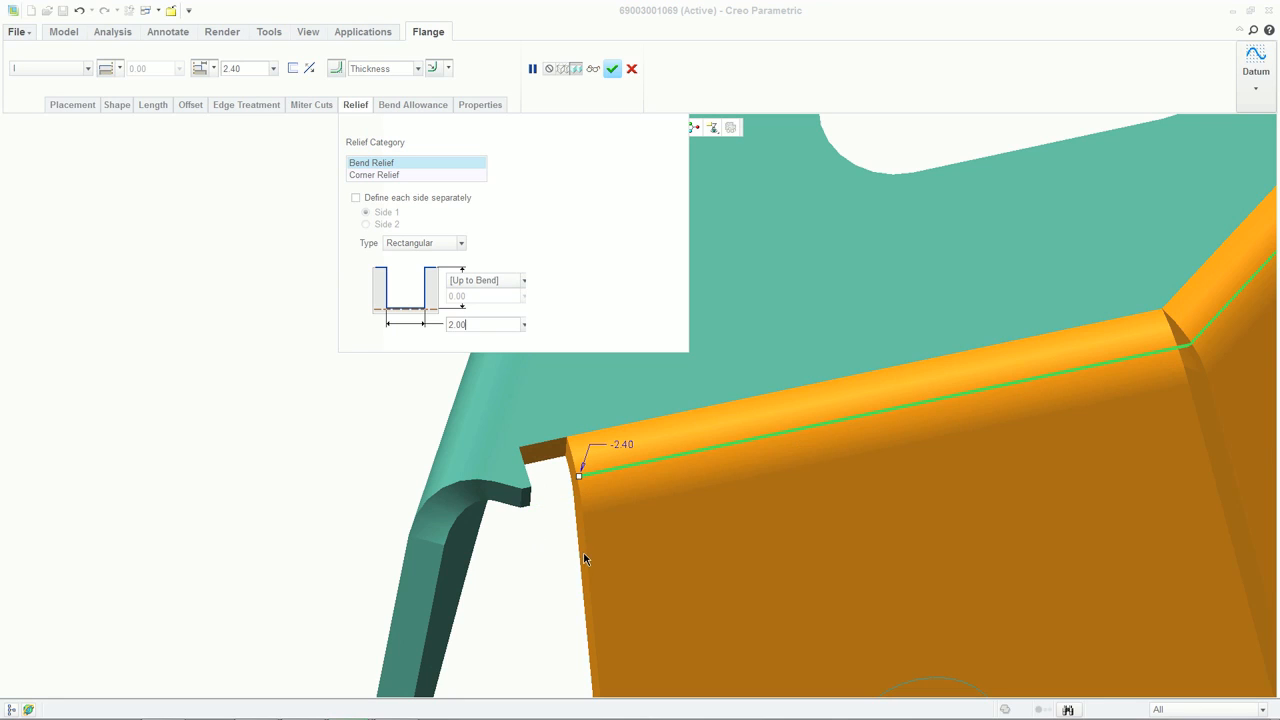
Flip the flange's thickness side and set its end offset beside the bent arm to -1.
right_click(525, 553)
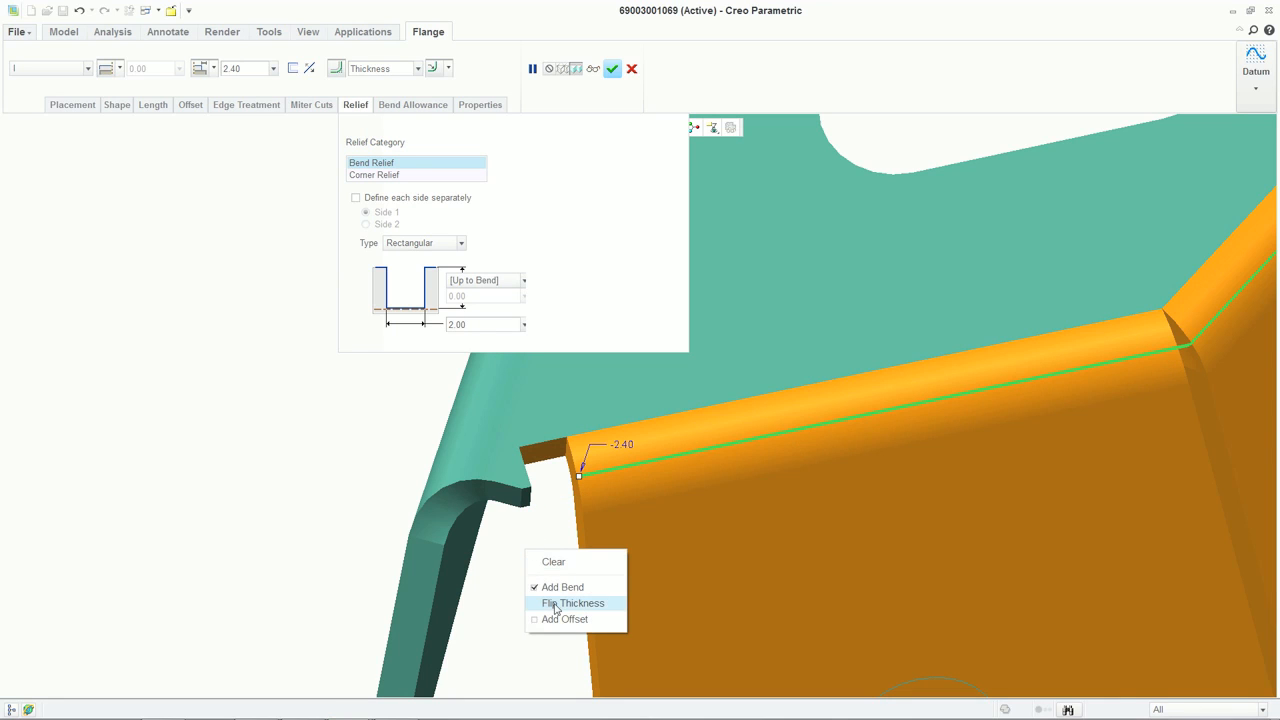
click(555, 604)
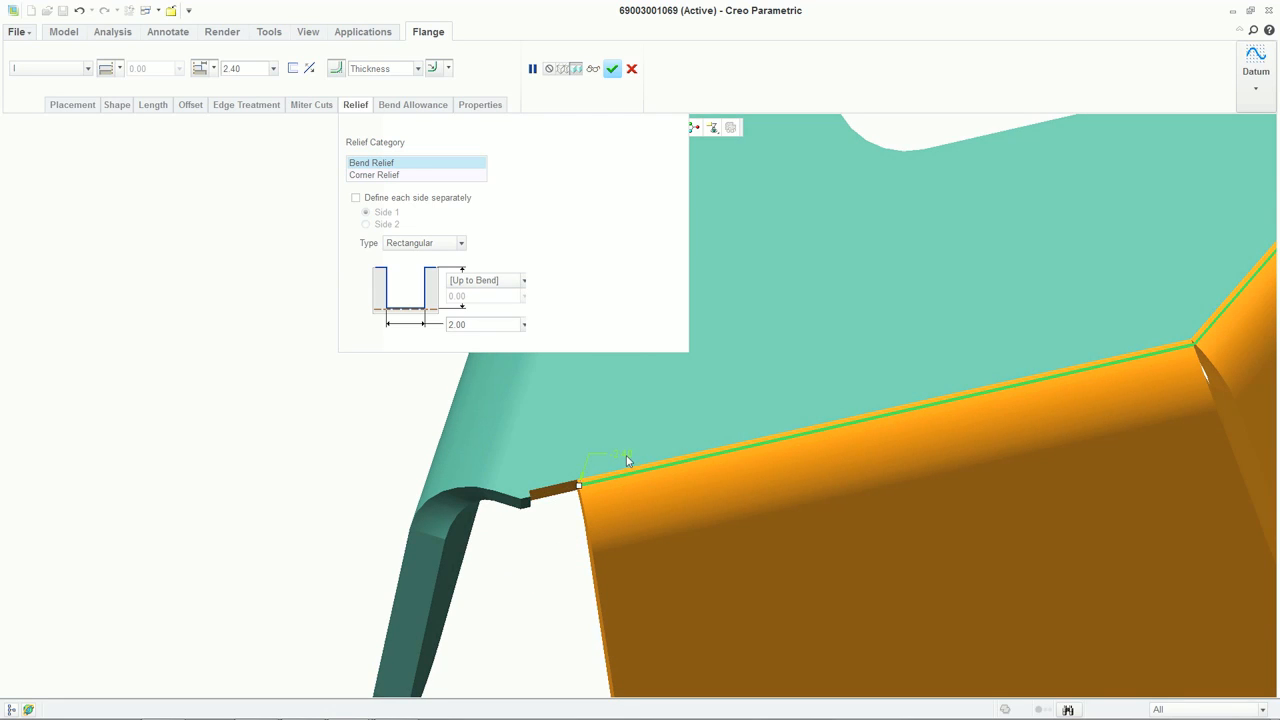
text(-1)
key(Return)
Create relief geometry at the corner between the two flange walls and make it circular.
scroll(474, 617, down, 4)
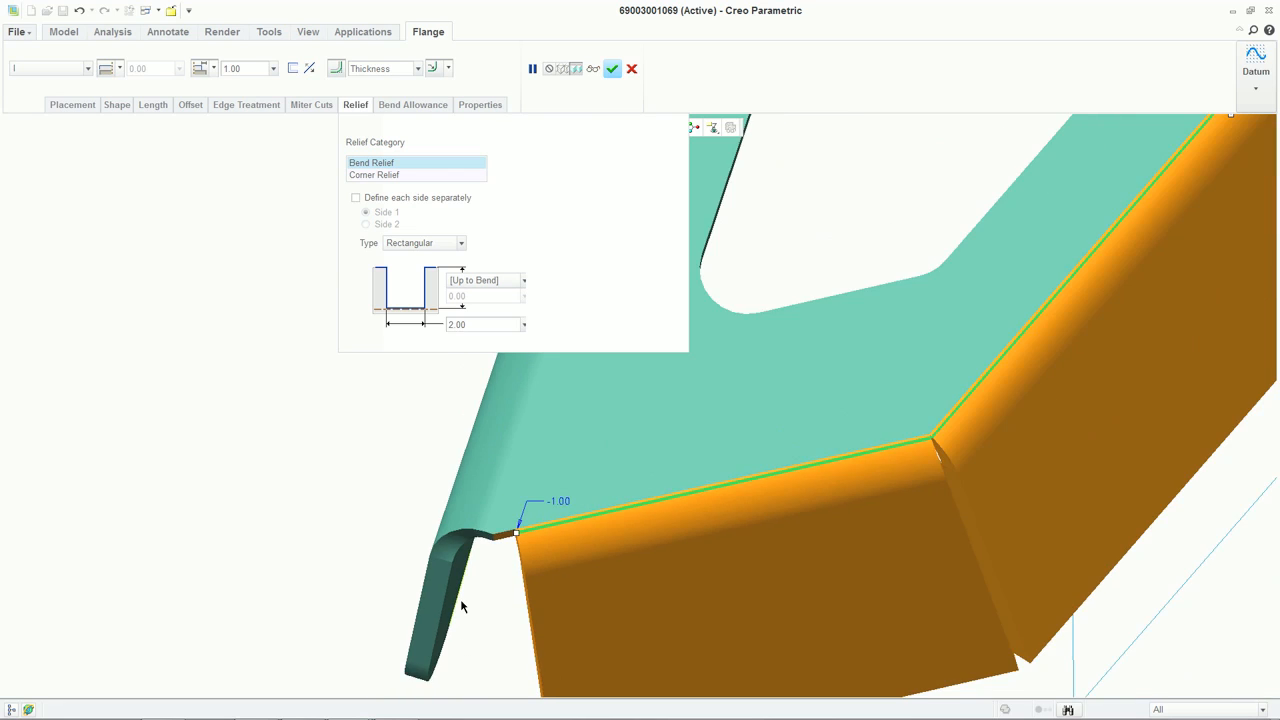
click(374, 175)
mouse_move(731, 450)
middle_down()
mouse_move(729, 465)
mouse_move(731, 428)
mouse_move(713, 452)
middle_up()
scroll(785, 490, up, 5)
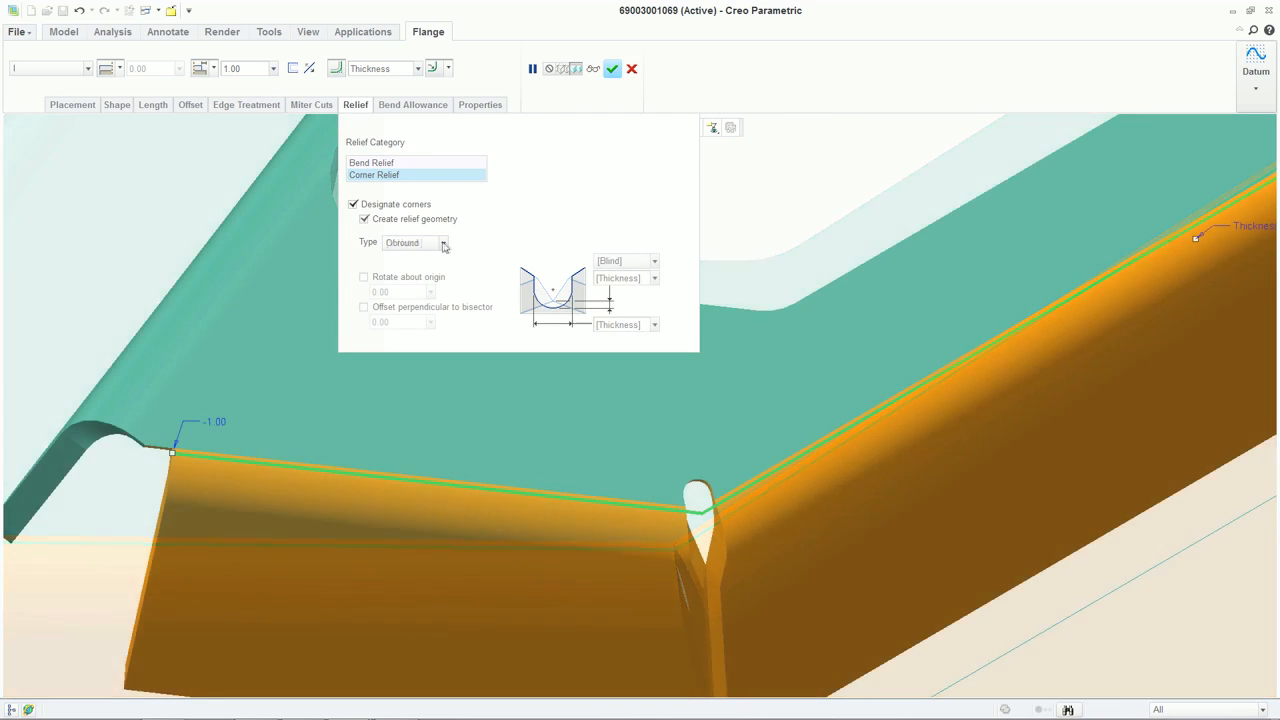
click(443, 243)
click(400, 293)
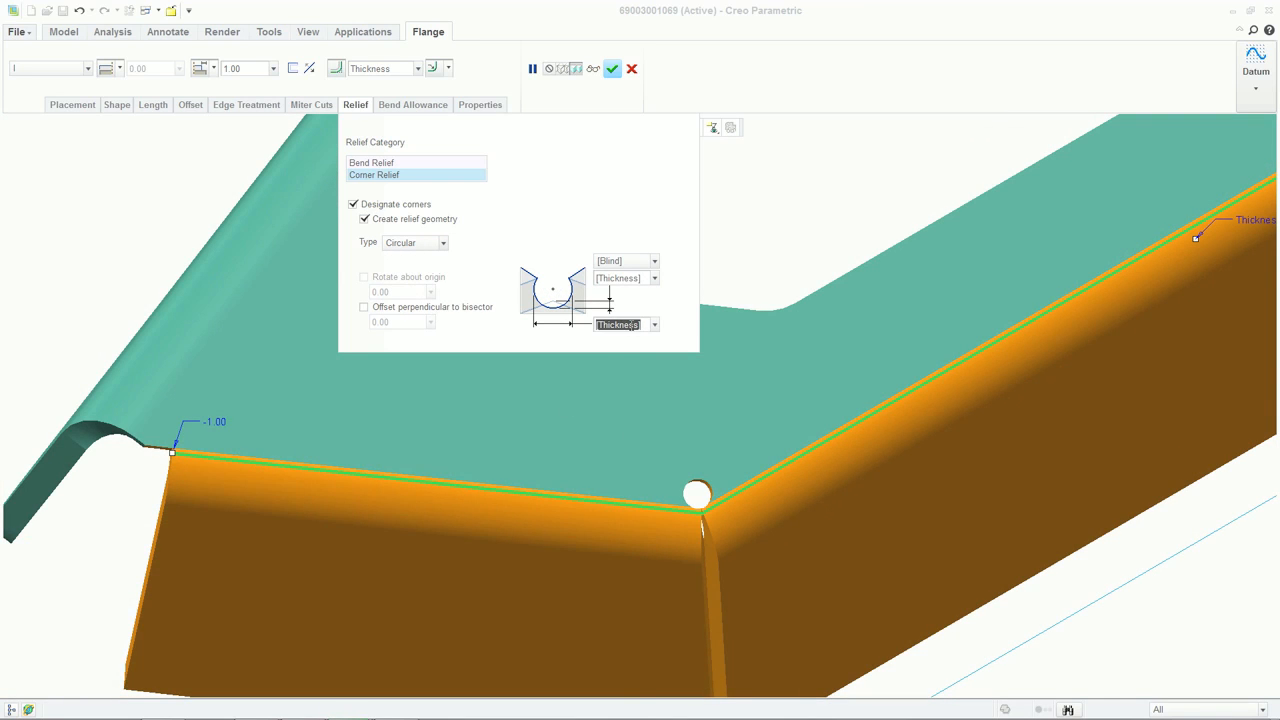
Set the circular corner relief's width to 4 and its depth to 1, and complete the flange.
text(4)
key(Return)
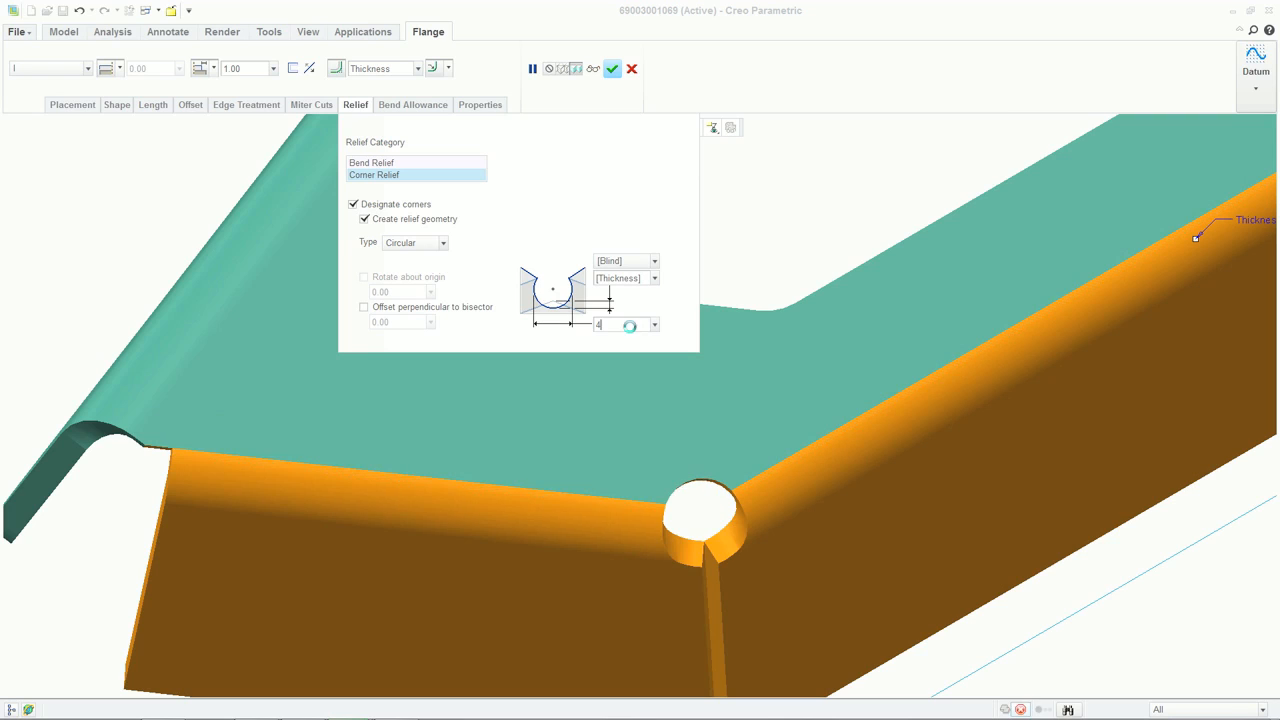
text(1)
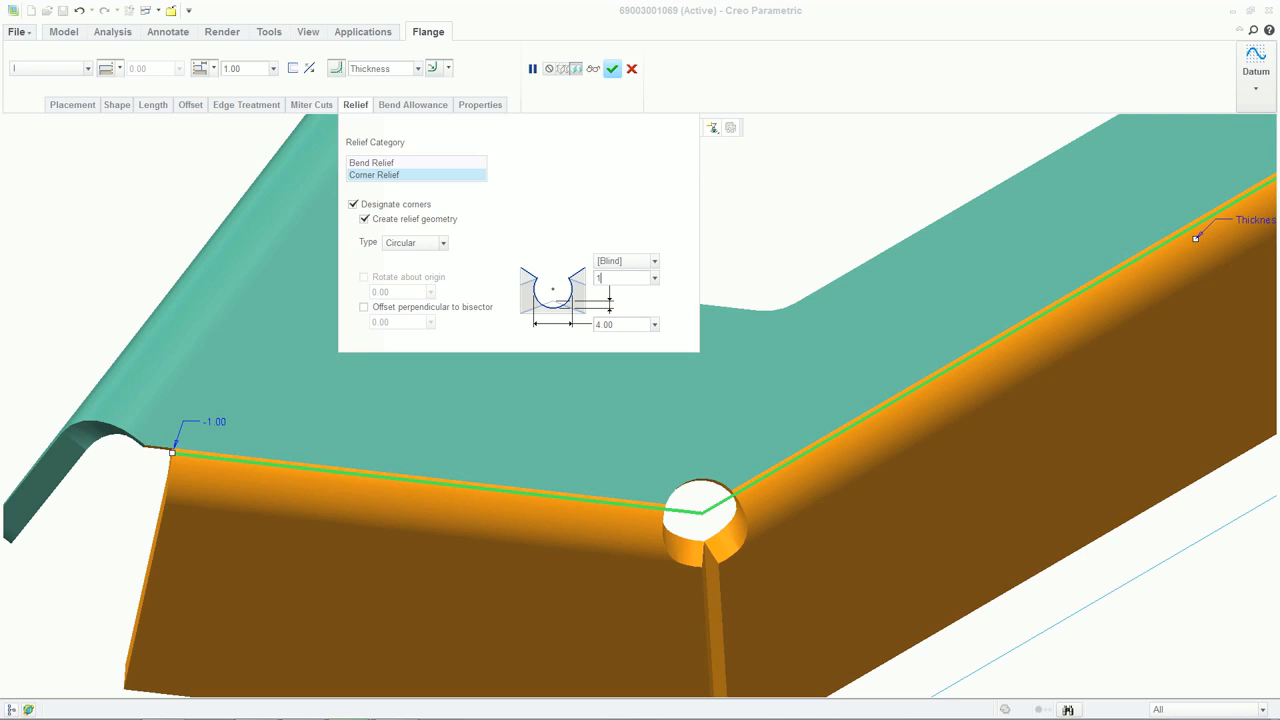
key(Return)
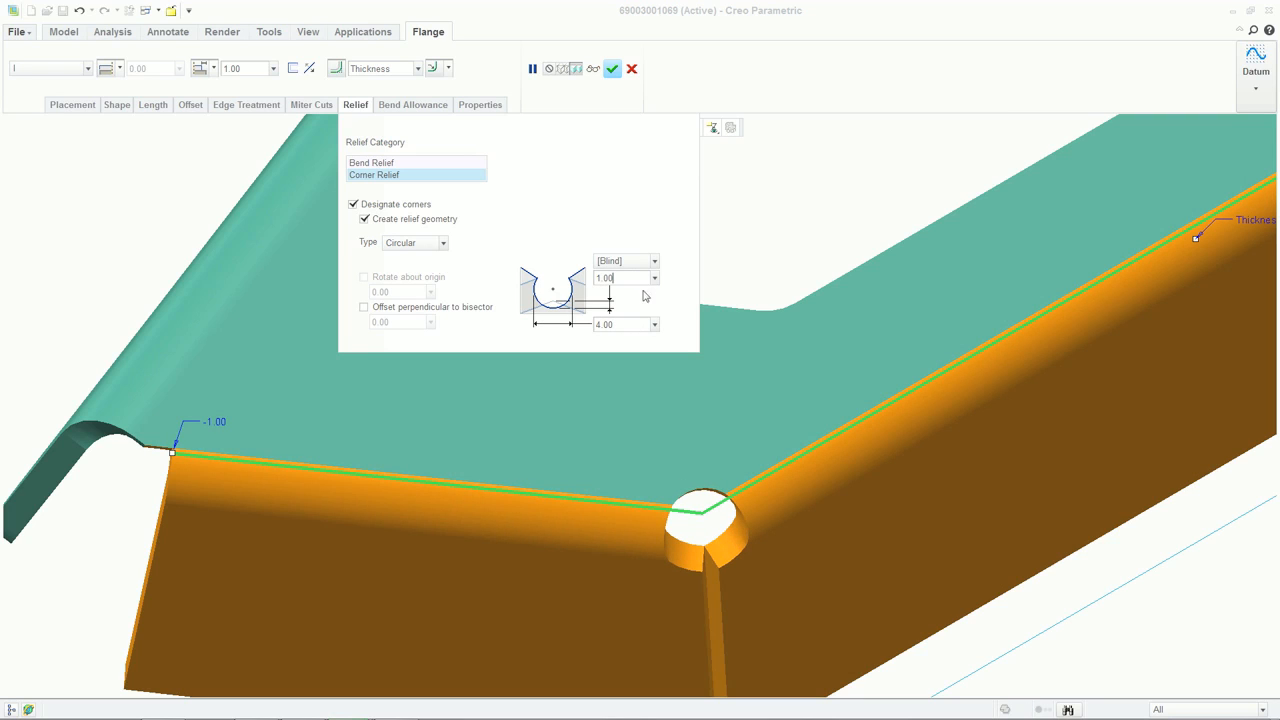
middle_drag(723, 519, 706, 470)
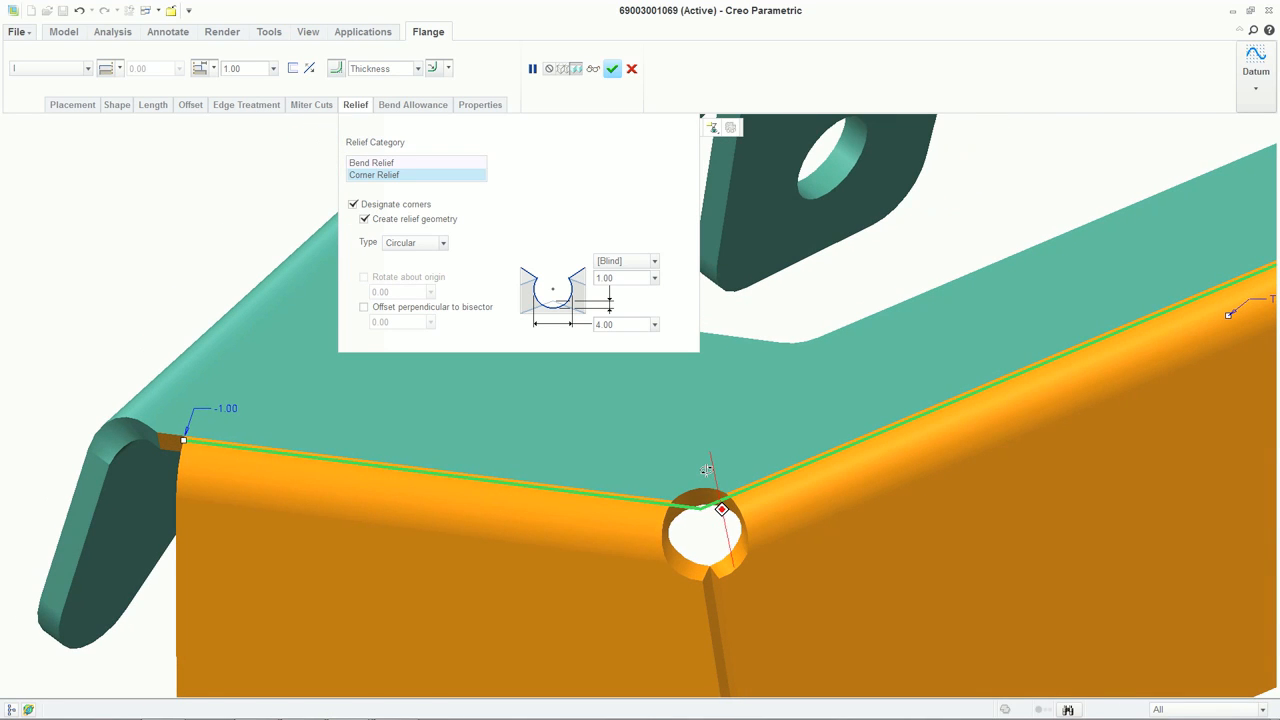
click(609, 69)
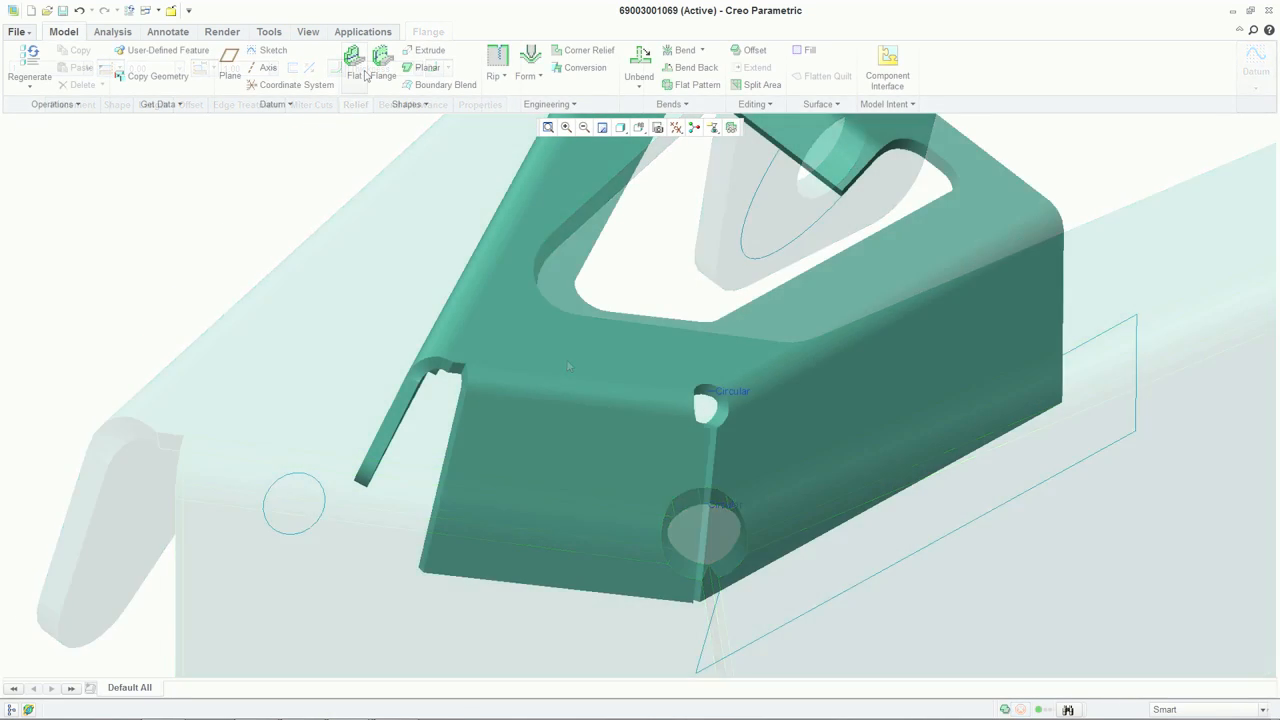
Add a rectangular flat wall to the short flange wall's free side edge, with a 0 degree angle and length 20.
click(362, 70)
click(443, 508)
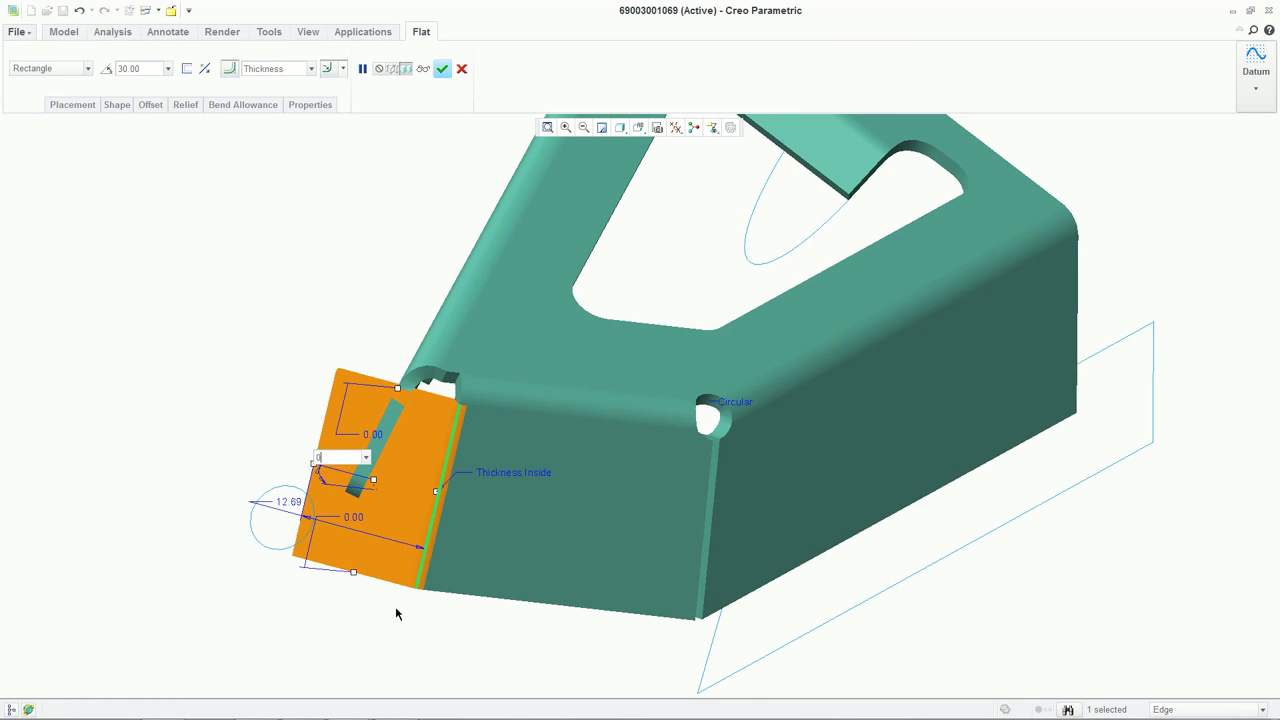
text(0)
key(Return)
drag(320, 480, 240, 475)
double_click(222, 521)
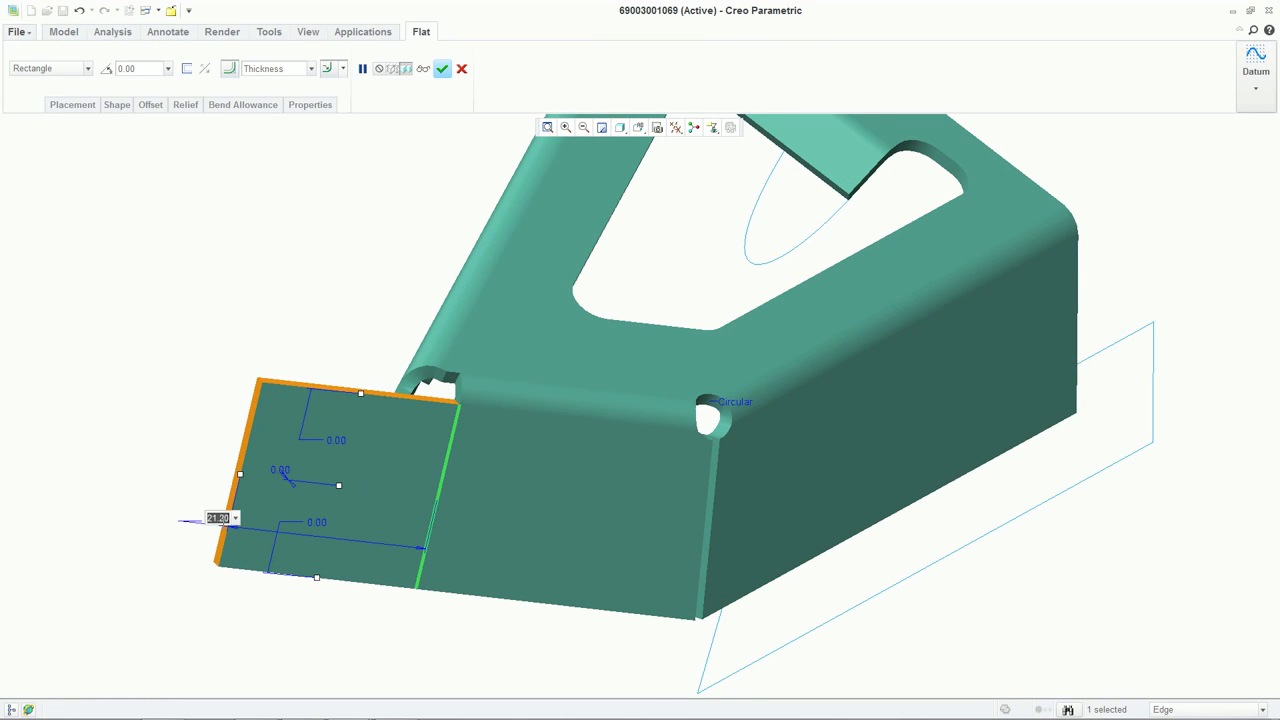
text(20)
key(Return)
click(442, 68)
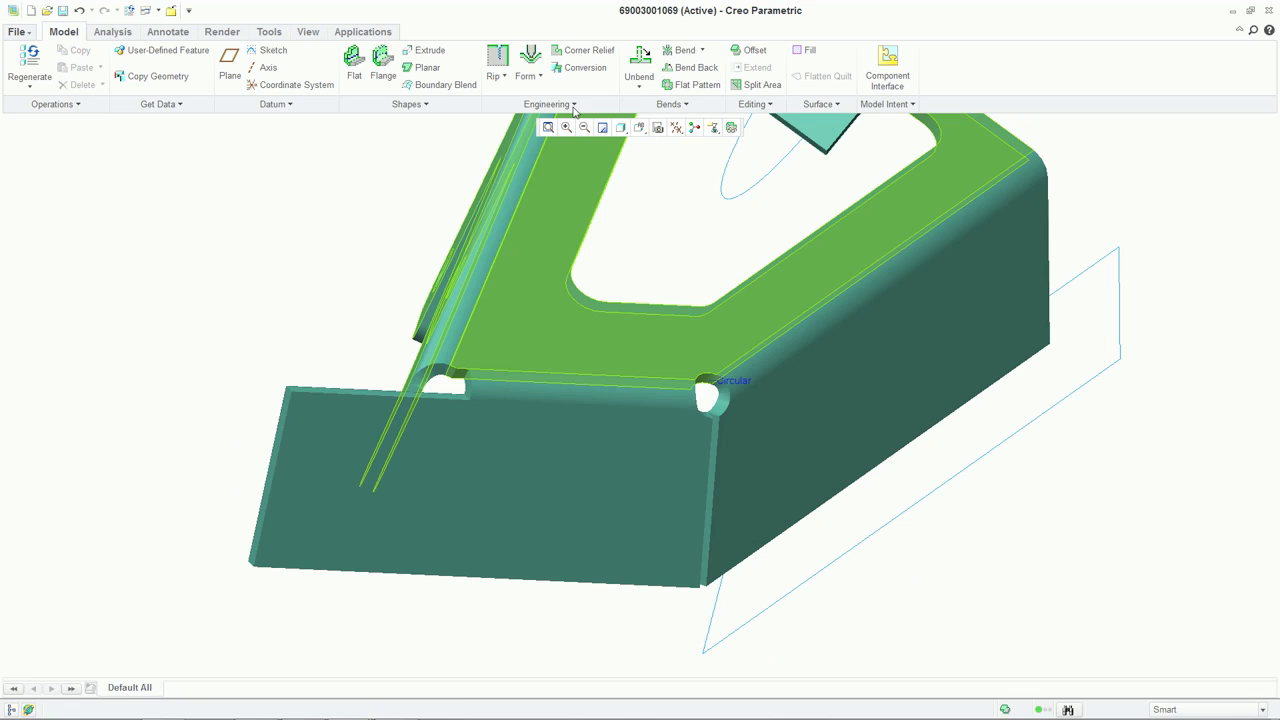
Round the outer corners at the free end of the new flat wall.
click(565, 104)
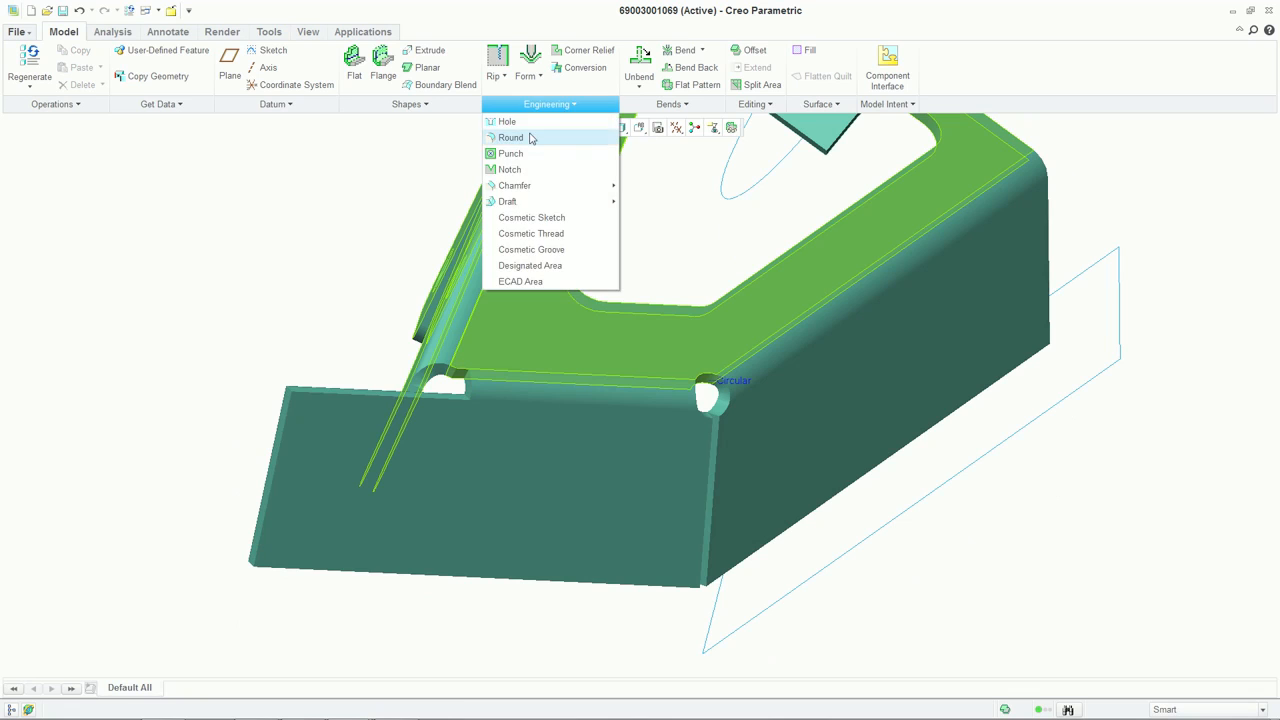
click(531, 137)
scroll(277, 402, up, 5)
click(255, 390)
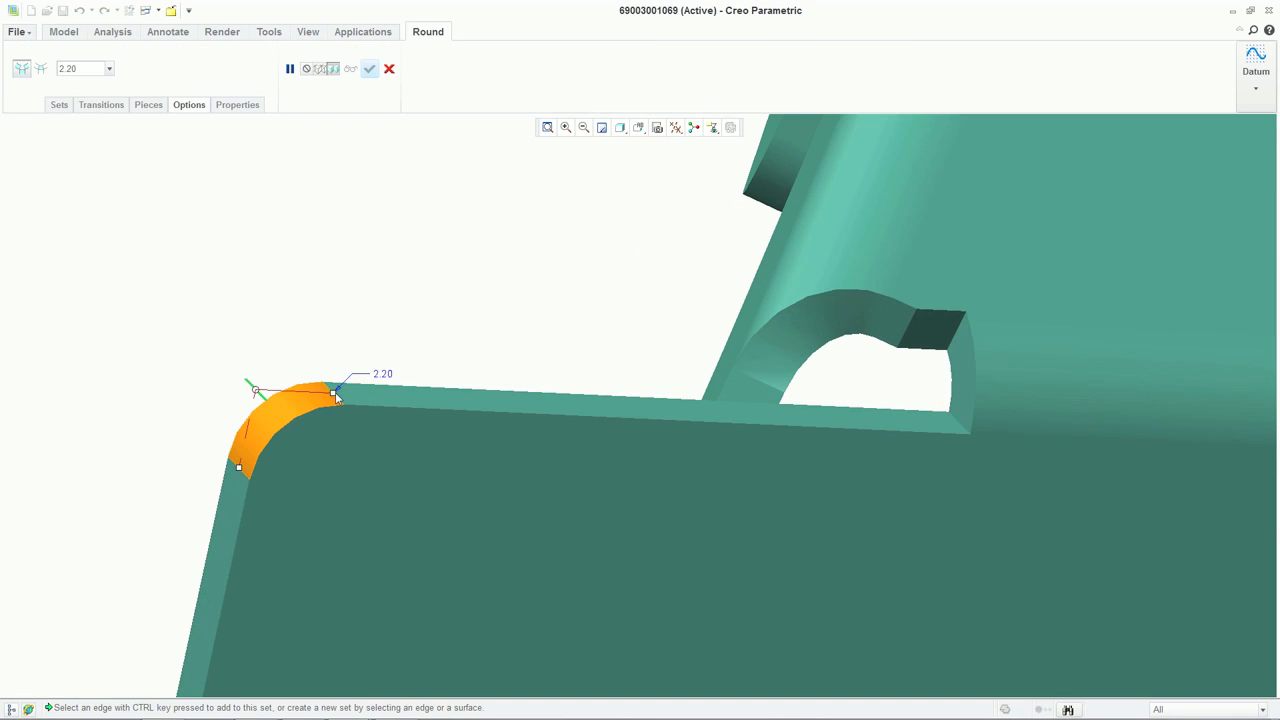
middle_click(470, 293)
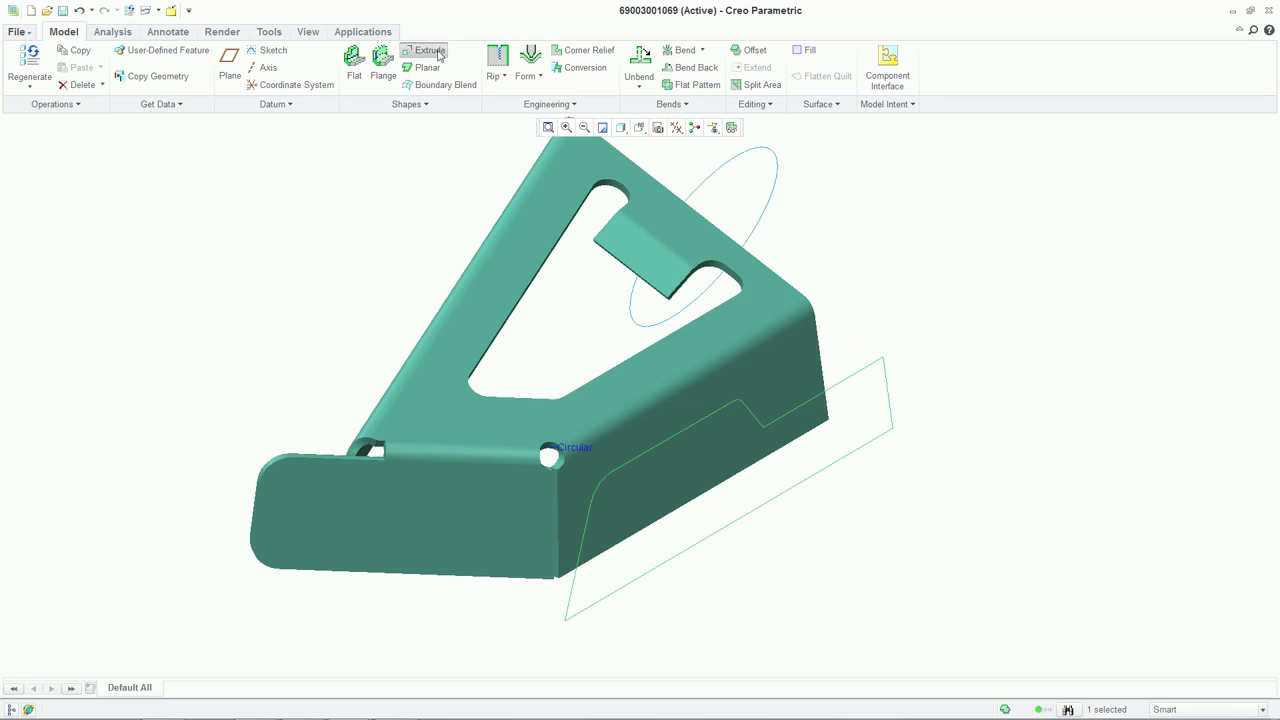
Extrude the selected contour sketch as a cut that shapes the lower edge of the long flange wall.
click(429, 51)
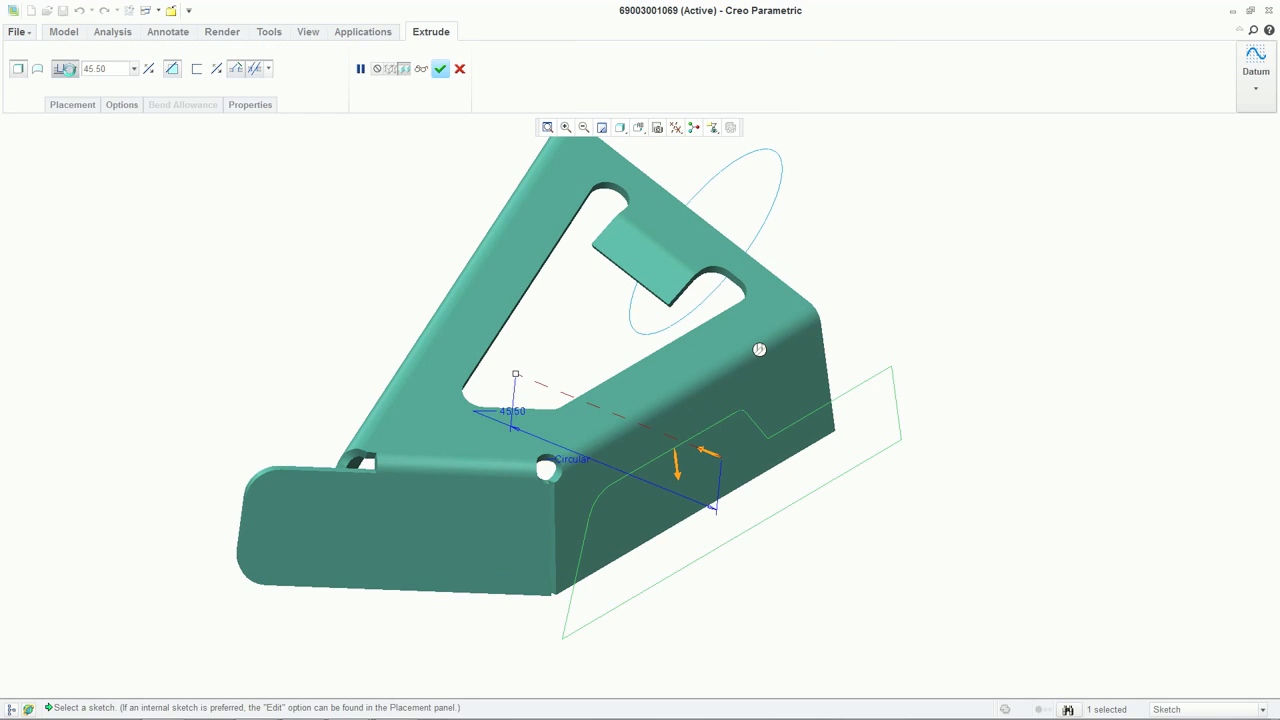
click(64, 68)
click(63, 108)
click(440, 69)
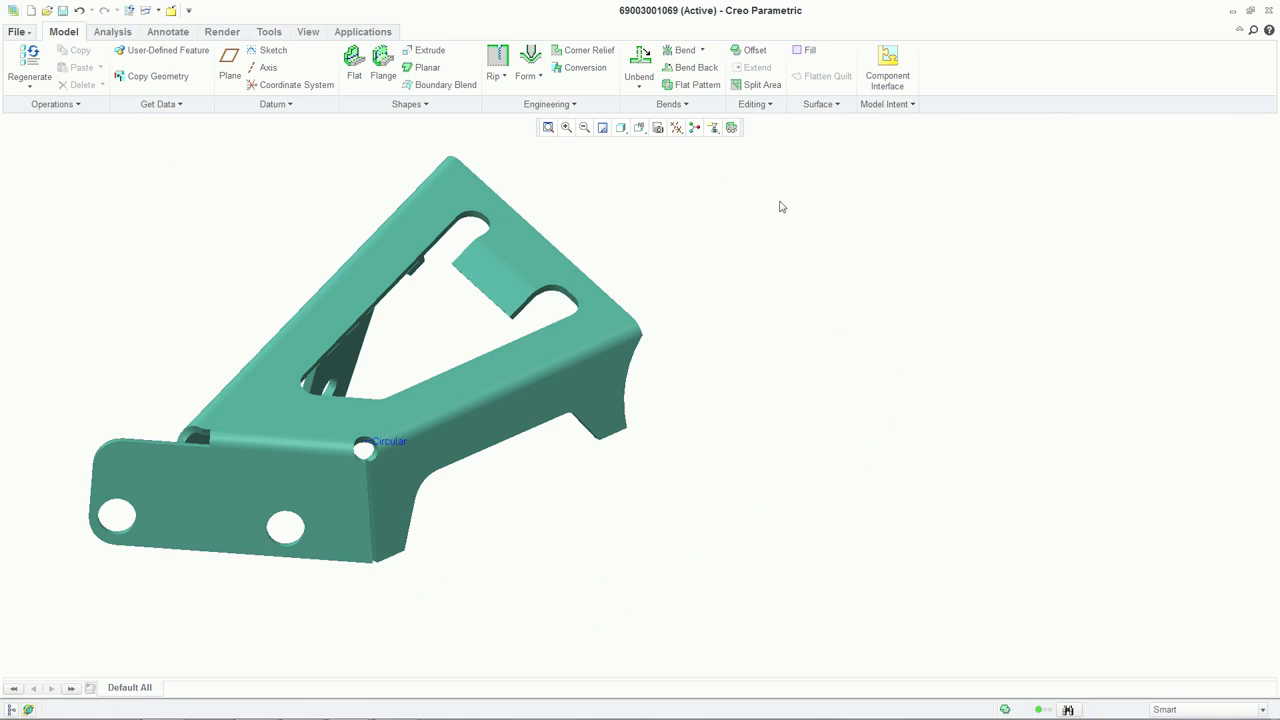
Display the flat pattern preview with its overall bounding dimensions.
click(731, 127)
click(1099, 146)
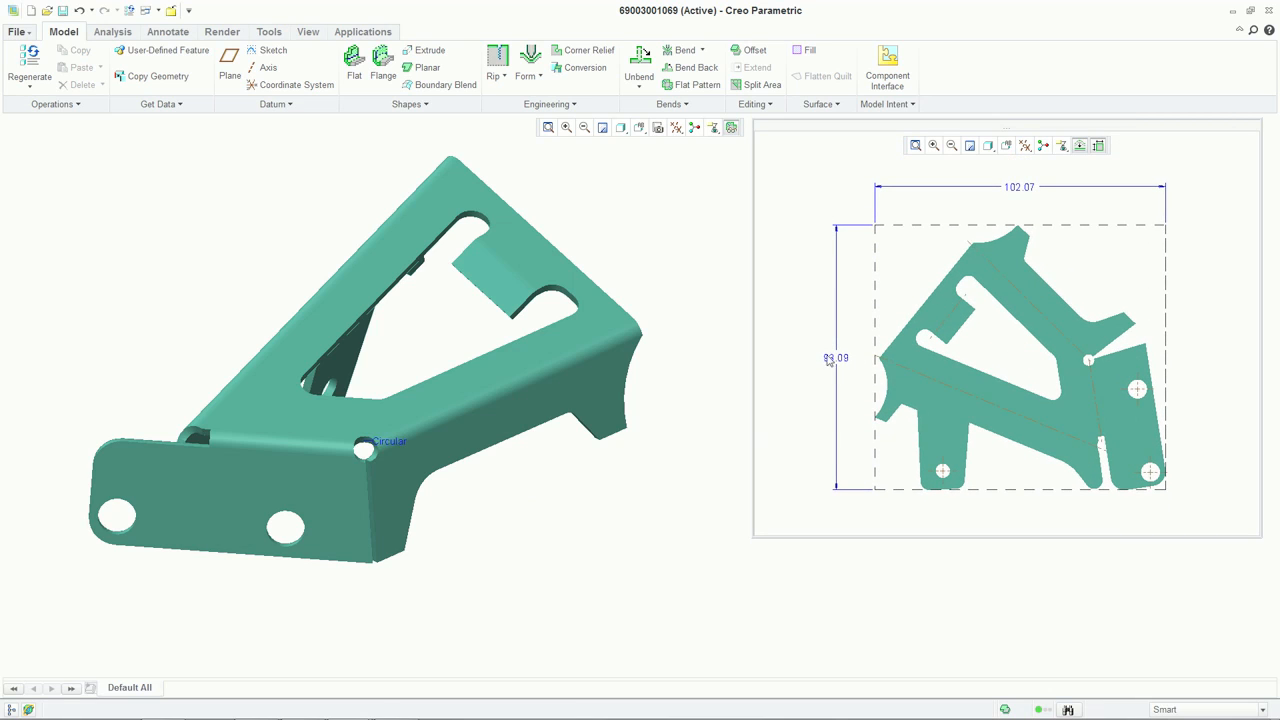
Edit the short flange wall's profile, setting its length to 25 and its angle to 65 degrees.
double_click(215, 494)
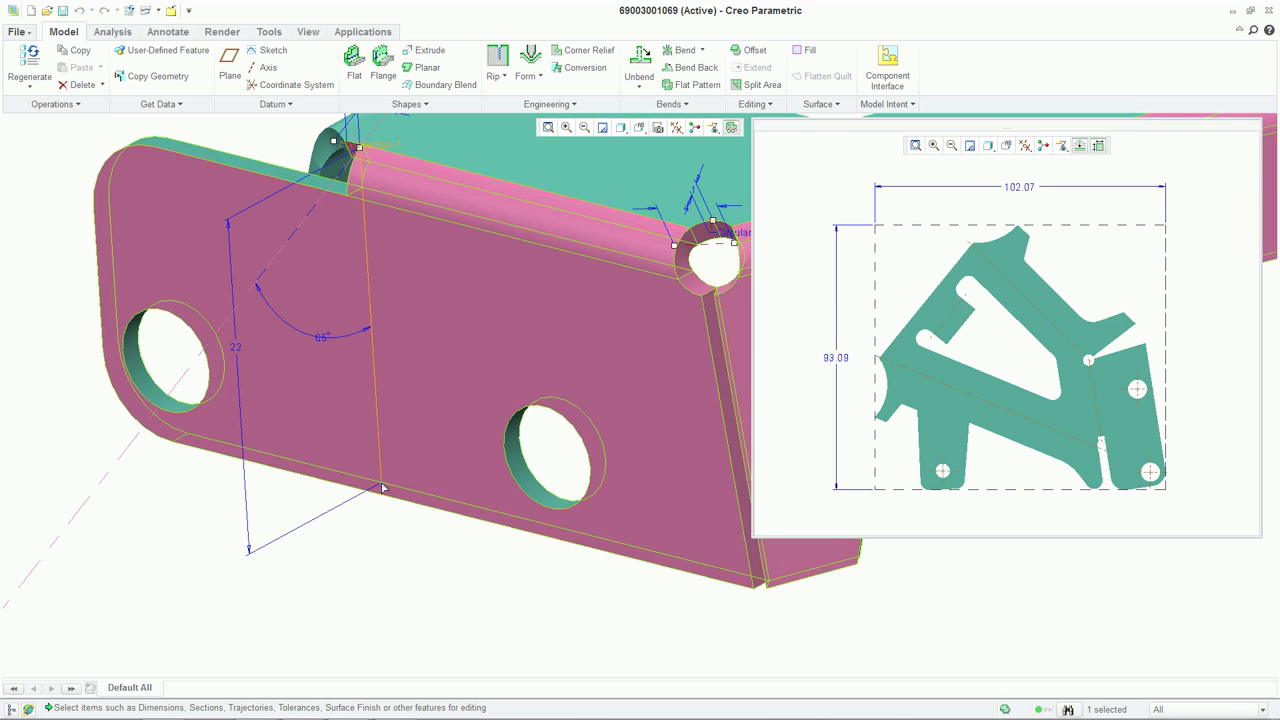
drag(382, 486, 380, 526)
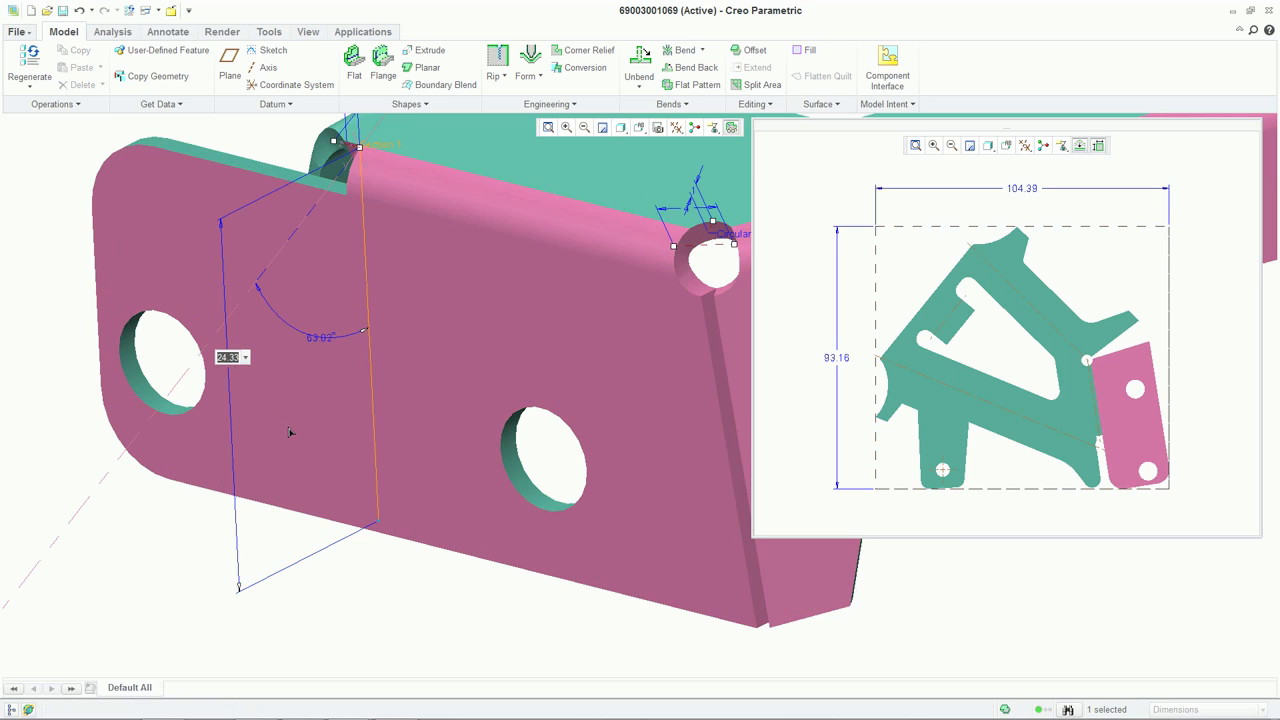
text(25)
key(Return)
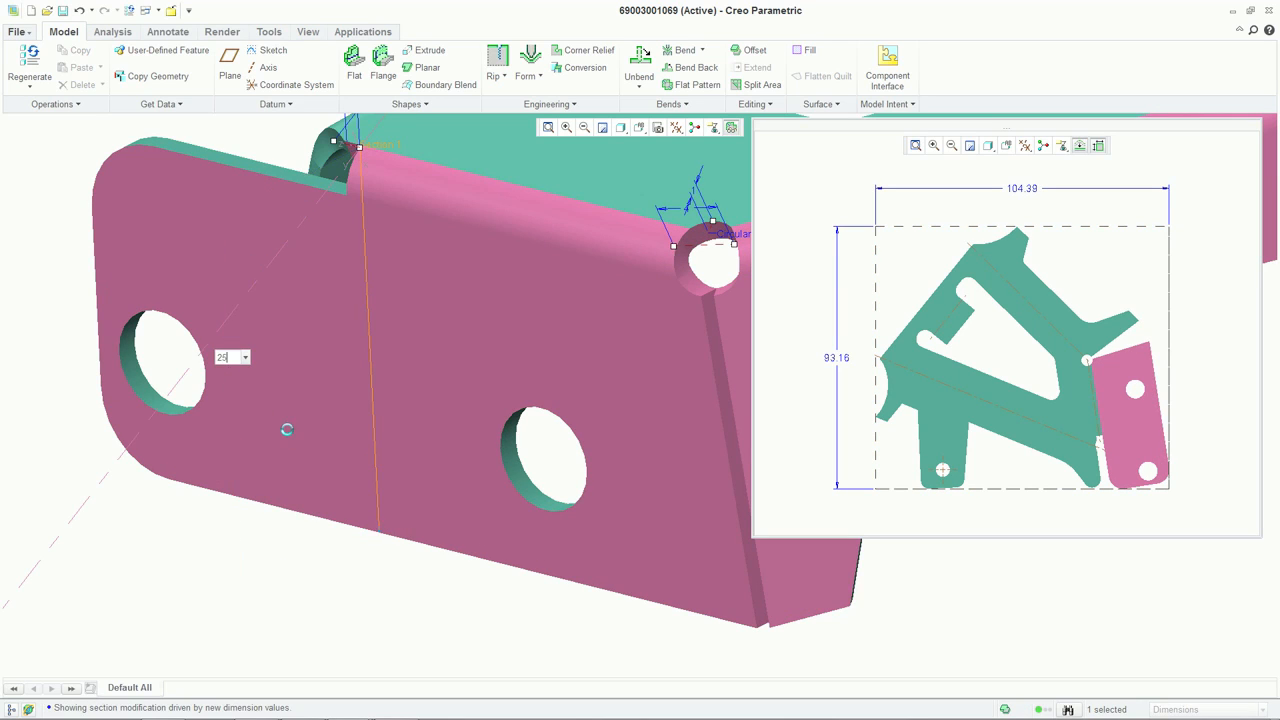
double_click(326, 339)
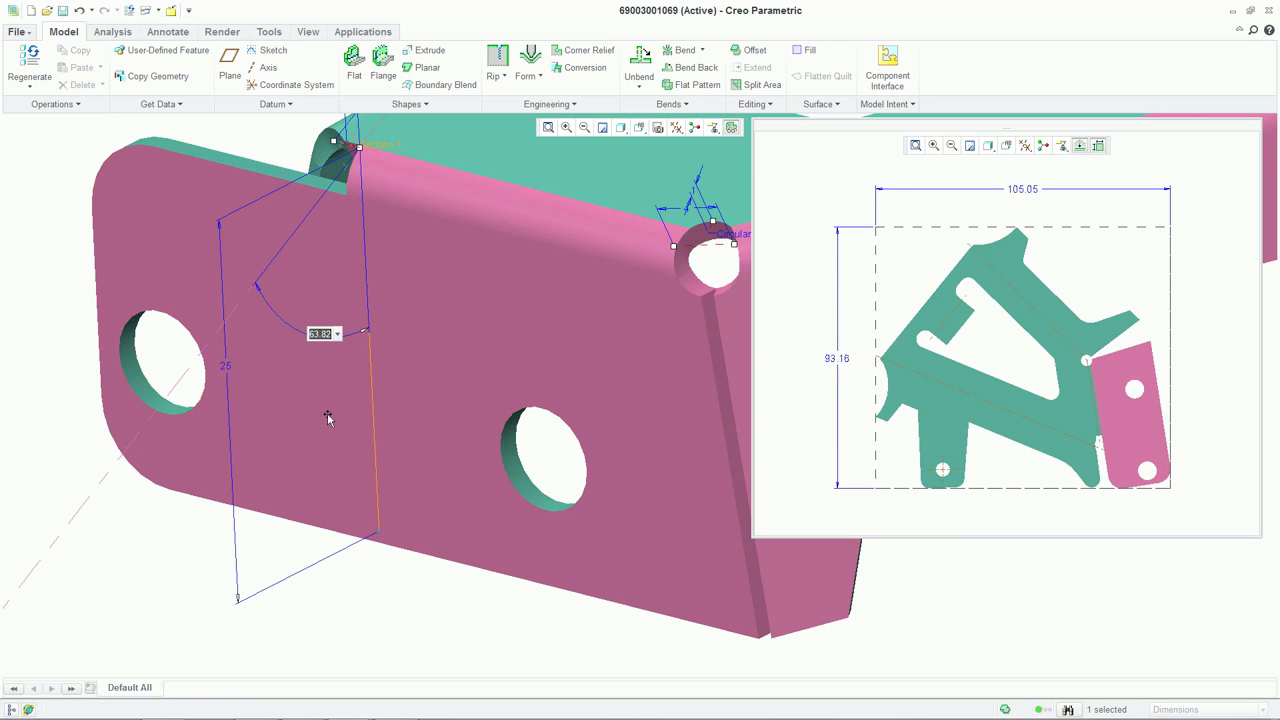
text(65)
key(Return)
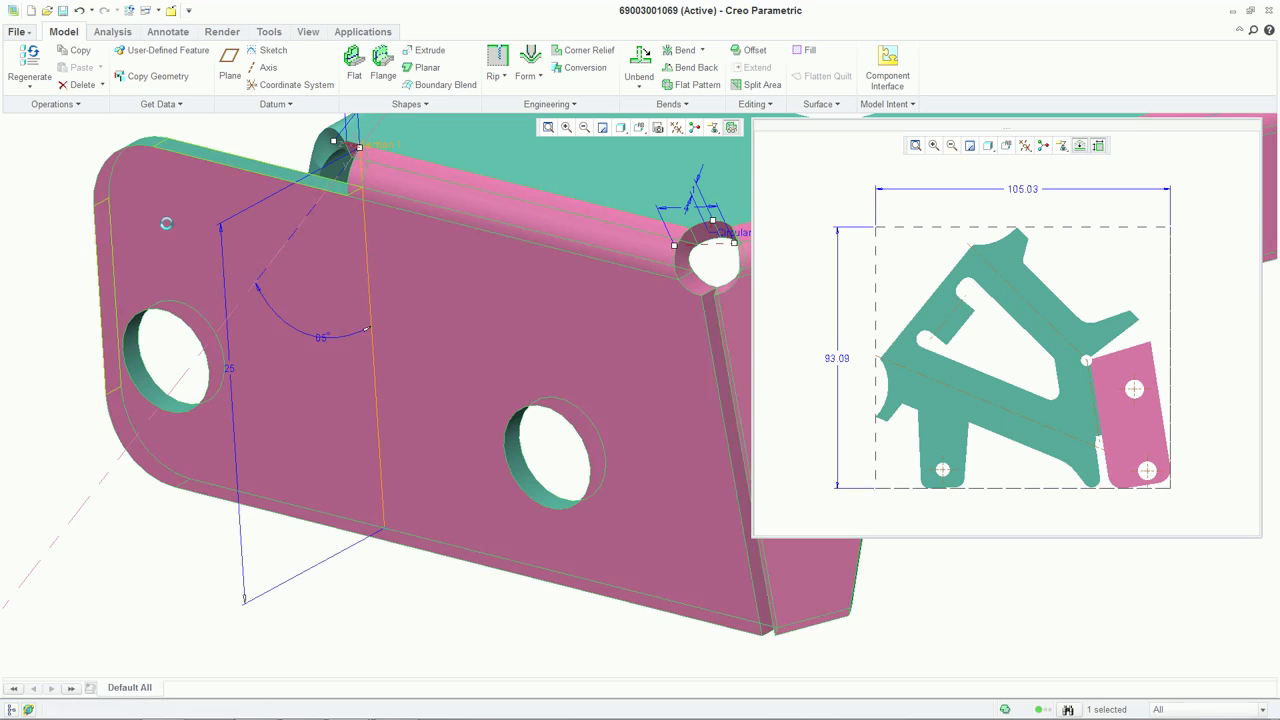
Stretch the flat wall attached to the short flange and set its length to 23.
double_click(168, 225)
middle_drag(122, 352, 434, 497)
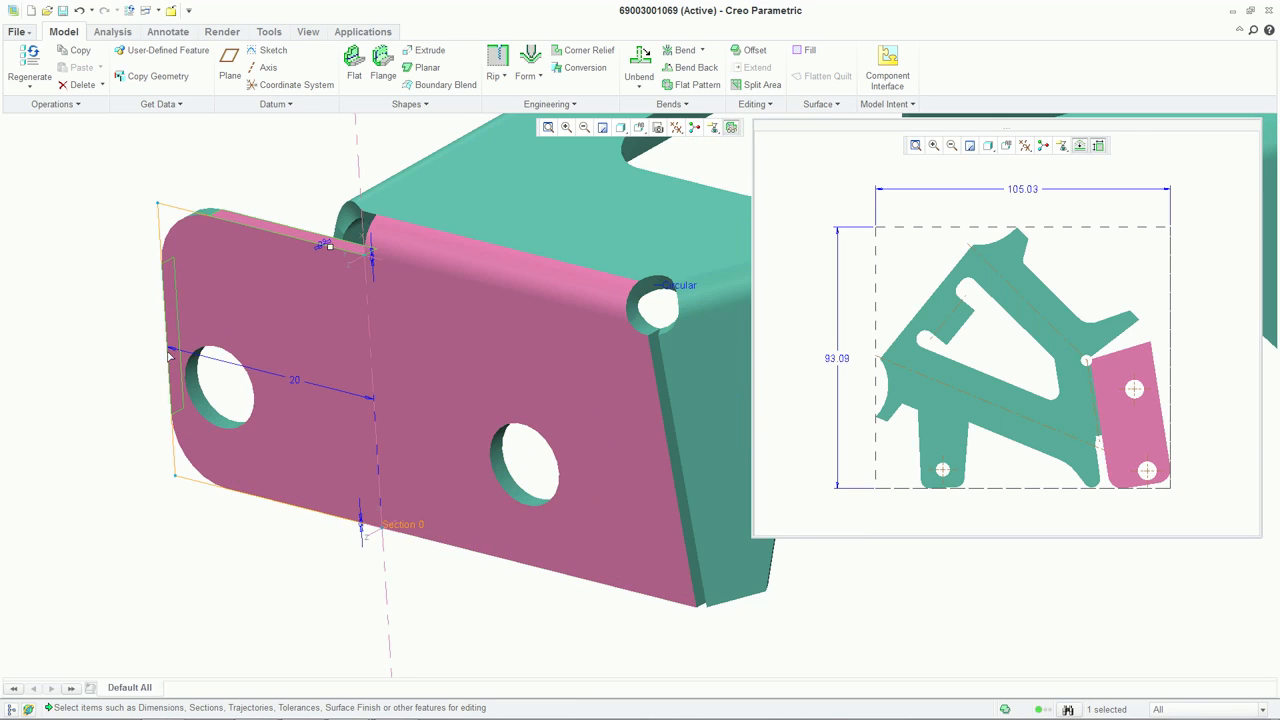
drag(167, 337, 110, 322)
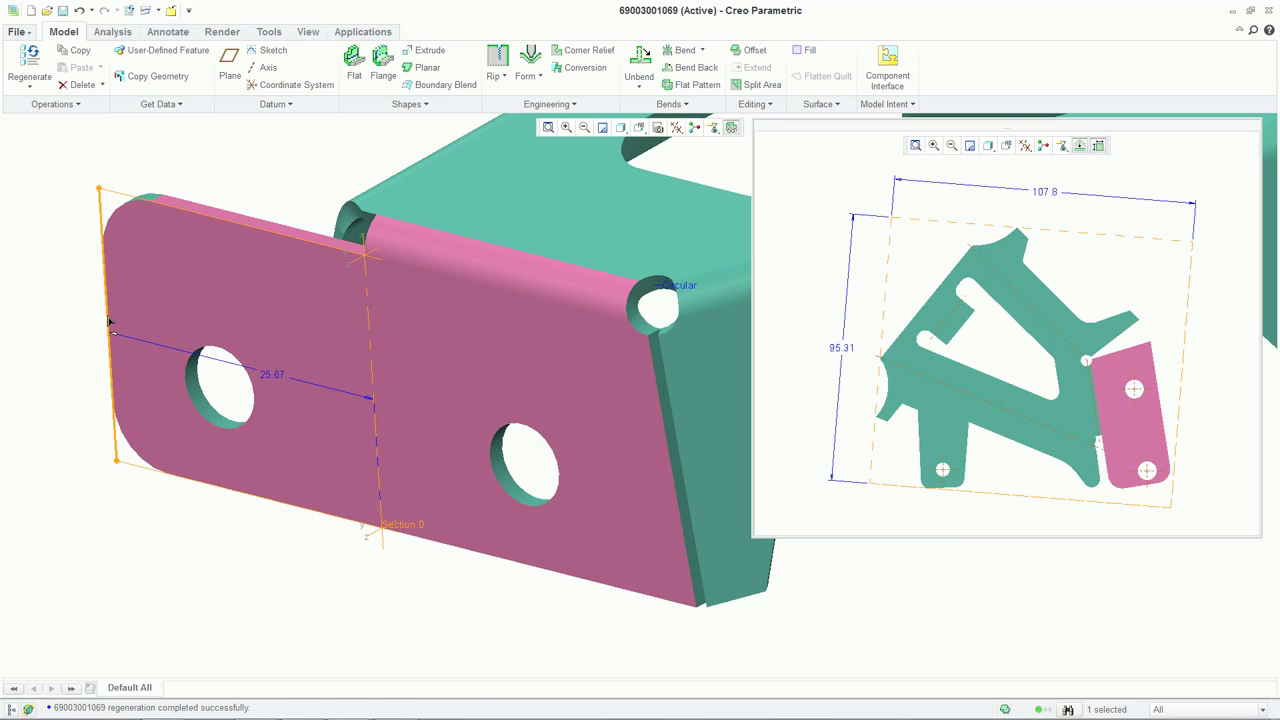
click(270, 376)
double_click(270, 376)
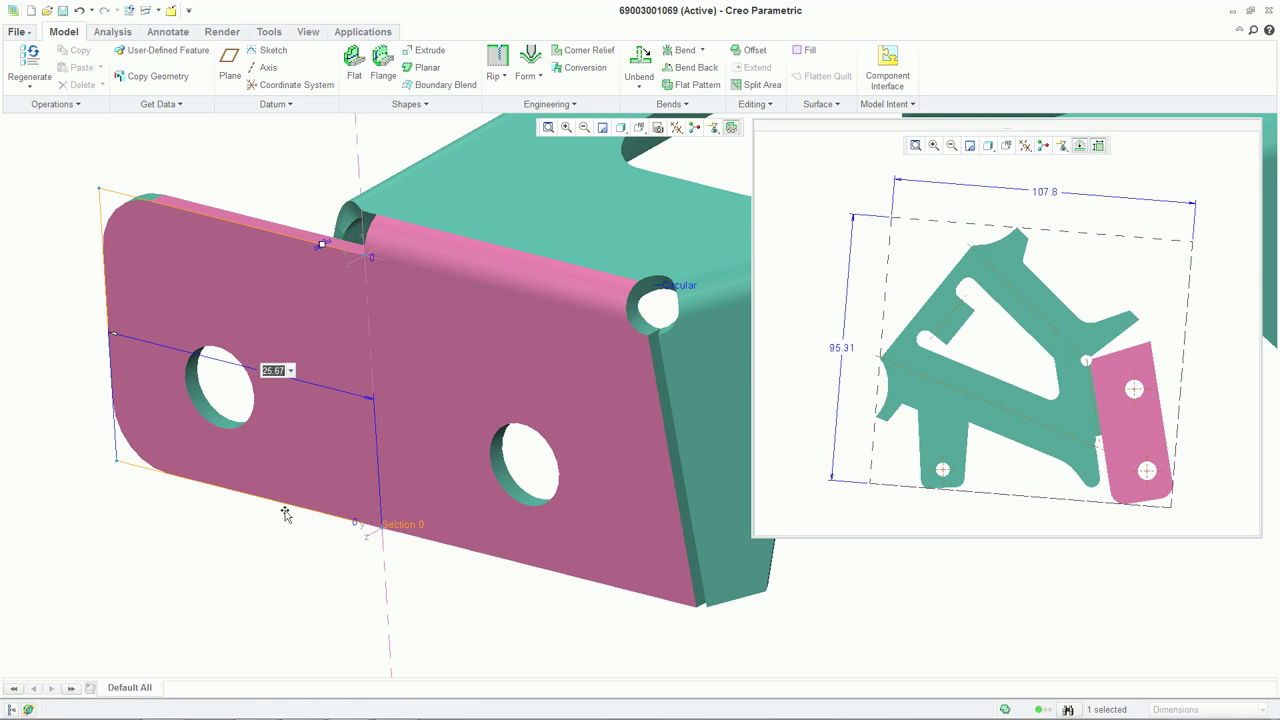
text(23)
key(Return)
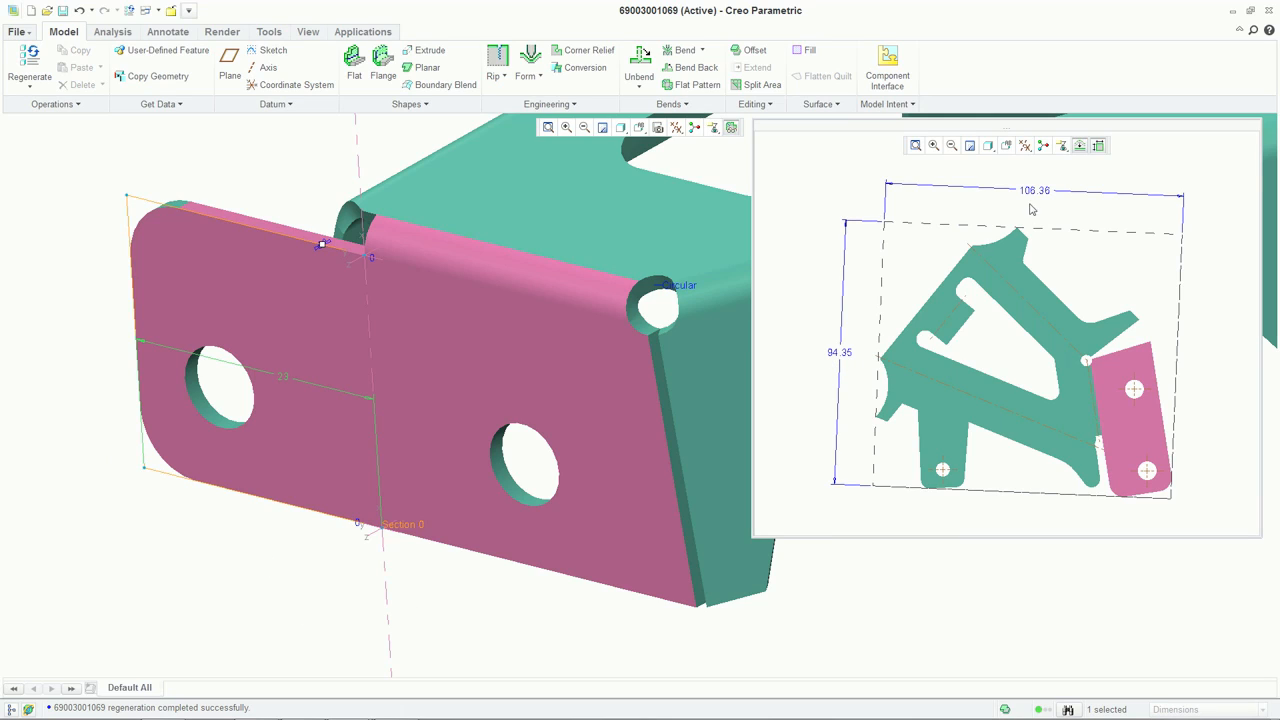
click(274, 554)
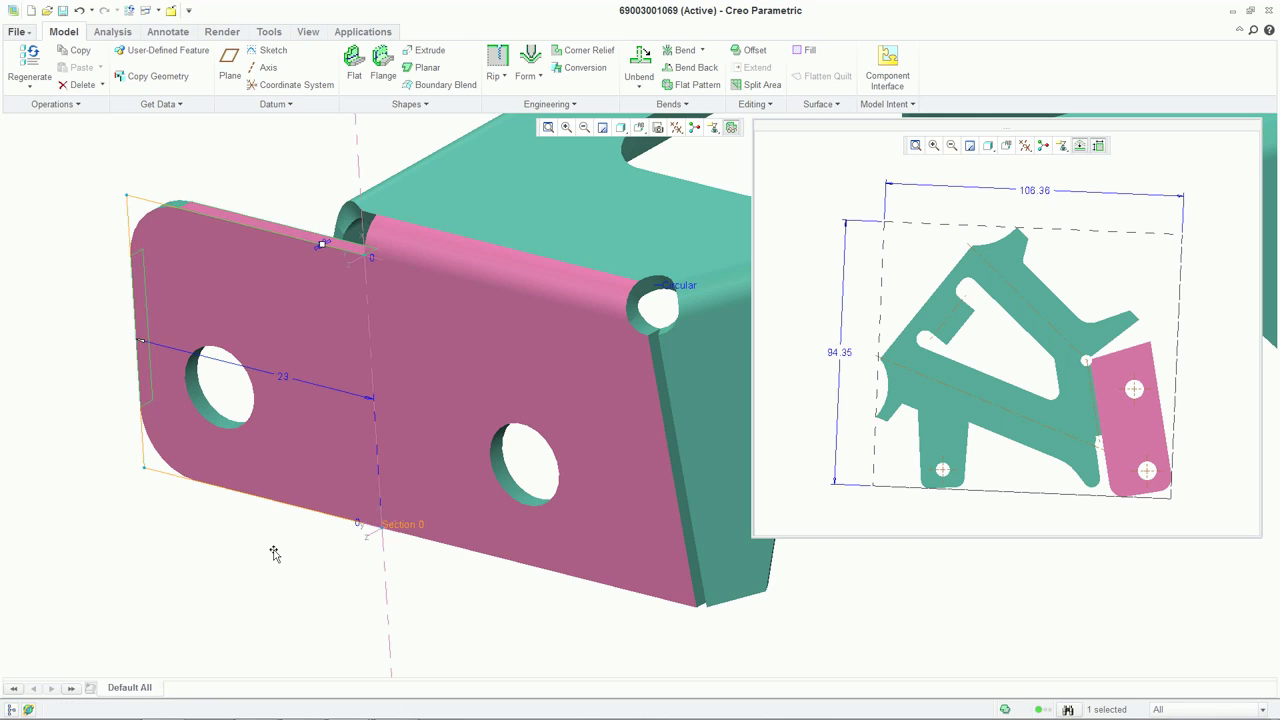
click(271, 553)
Close the flat pattern preview and show the part's model tree.
scroll(271, 555, up, 4)
middle_drag(455, 470, 470, 528)
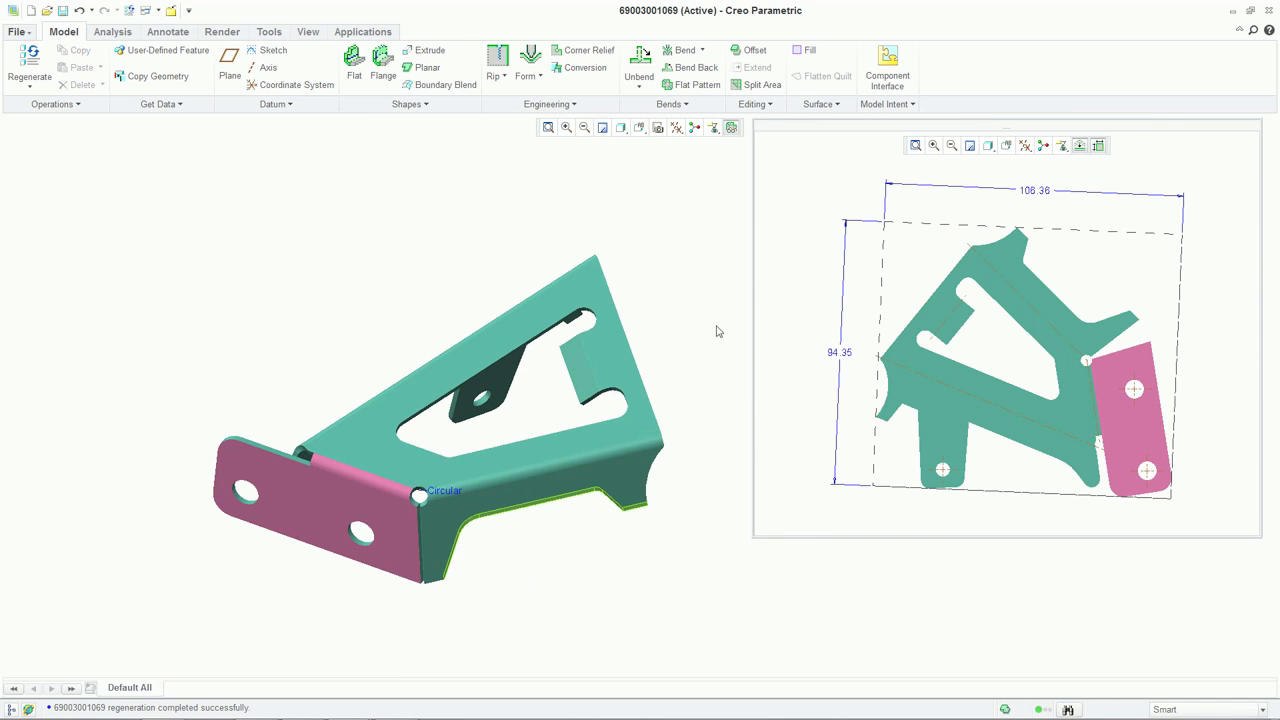
click(731, 128)
middle_drag(694, 374, 803, 331)
shift+middle_drag(803, 331, 848, 322)
click(12, 709)
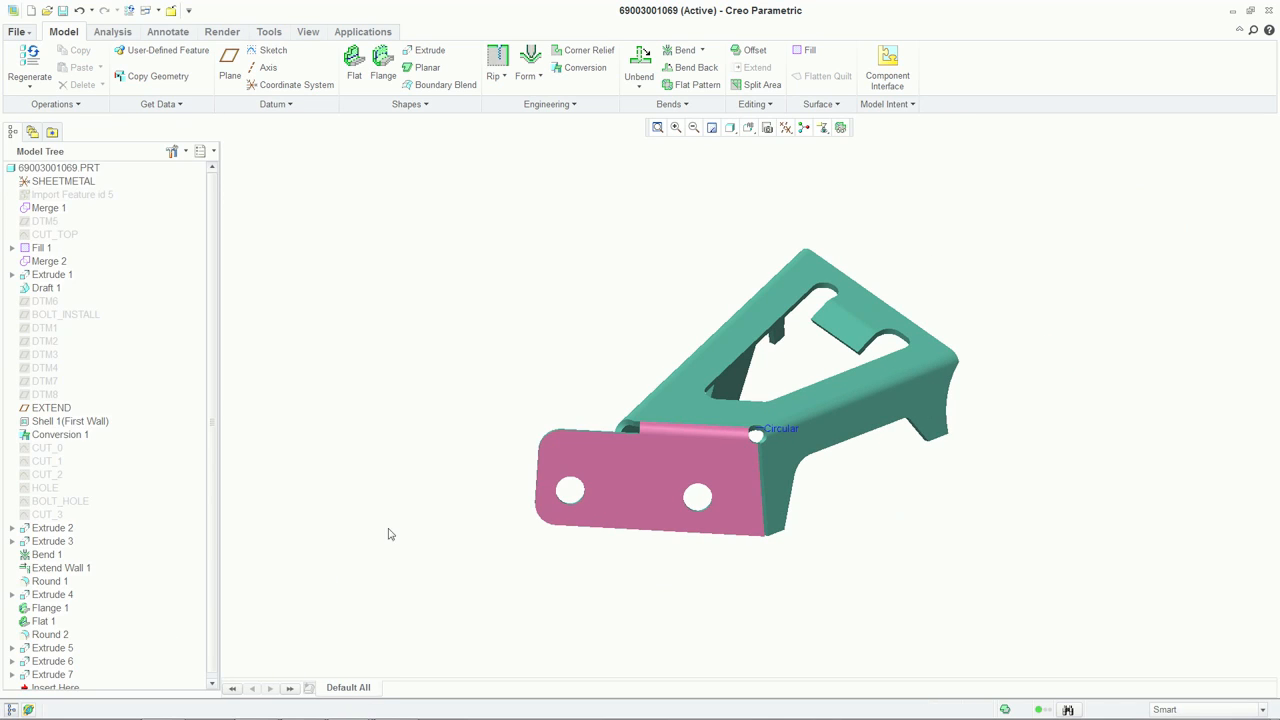
Switch to the 000-KTM-RC8 assembly and view the updated bracket in place on the motorcycle frame.
click(158, 11)
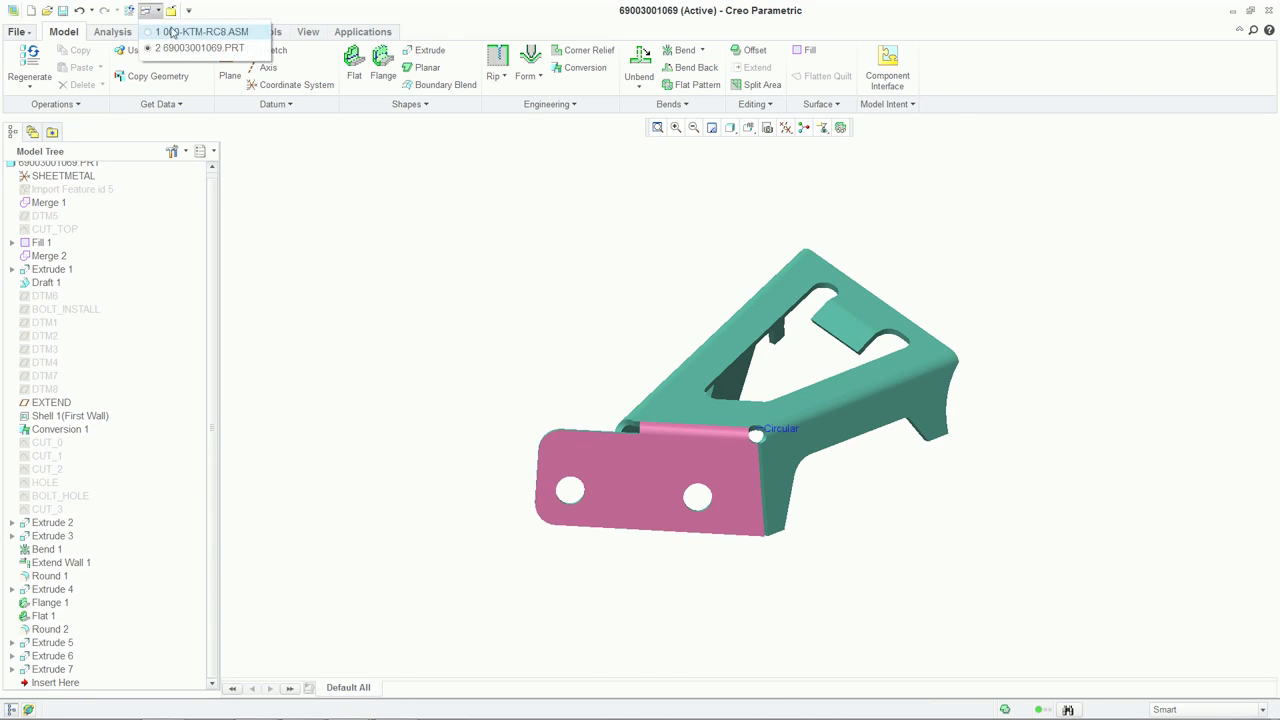
click(190, 47)
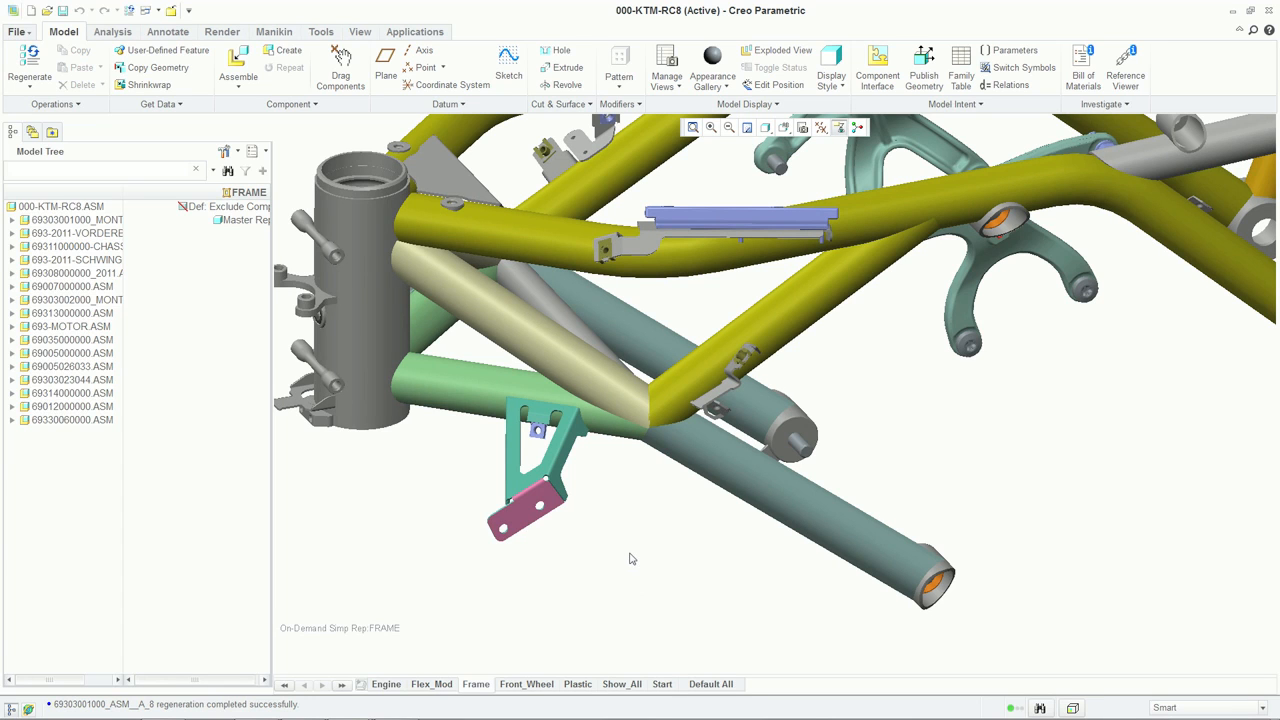
scroll(631, 558, up, 1)
mouse_move(627, 465)
middle_down()
mouse_move(707, 422)
mouse_move(734, 429)
mouse_move(610, 466)
middle_up()
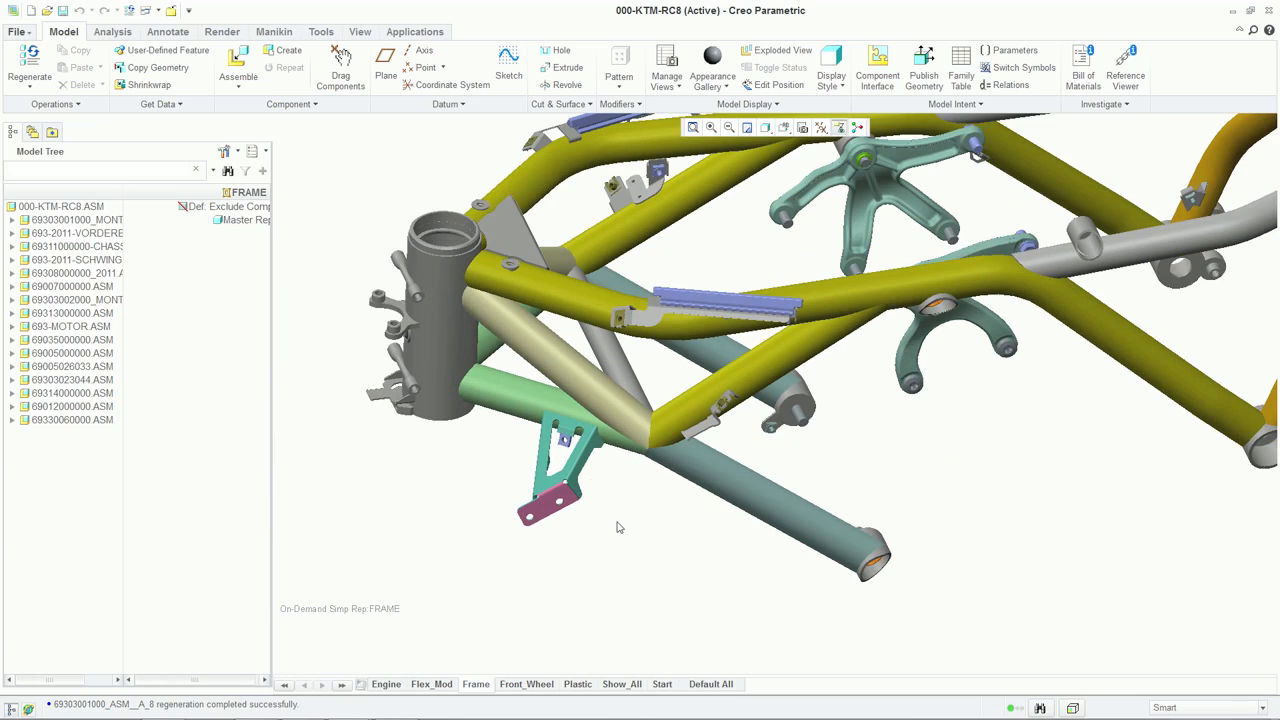
scroll(616, 521, up, 1)
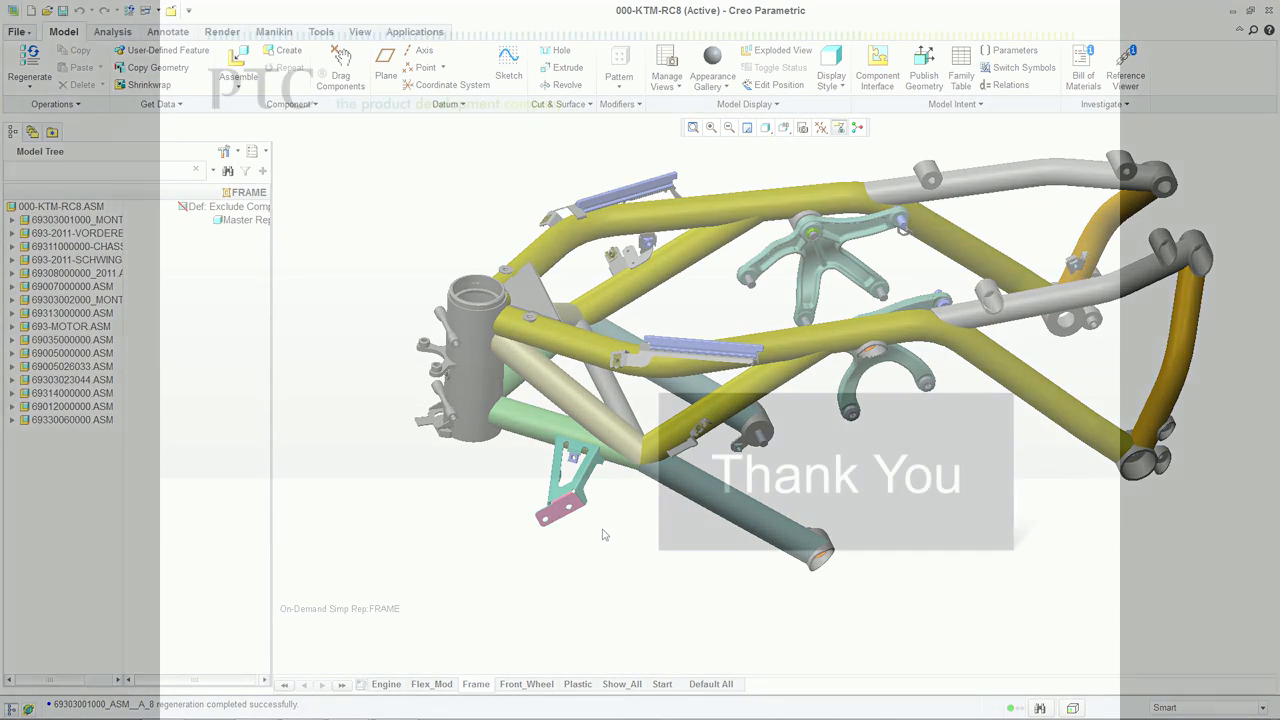